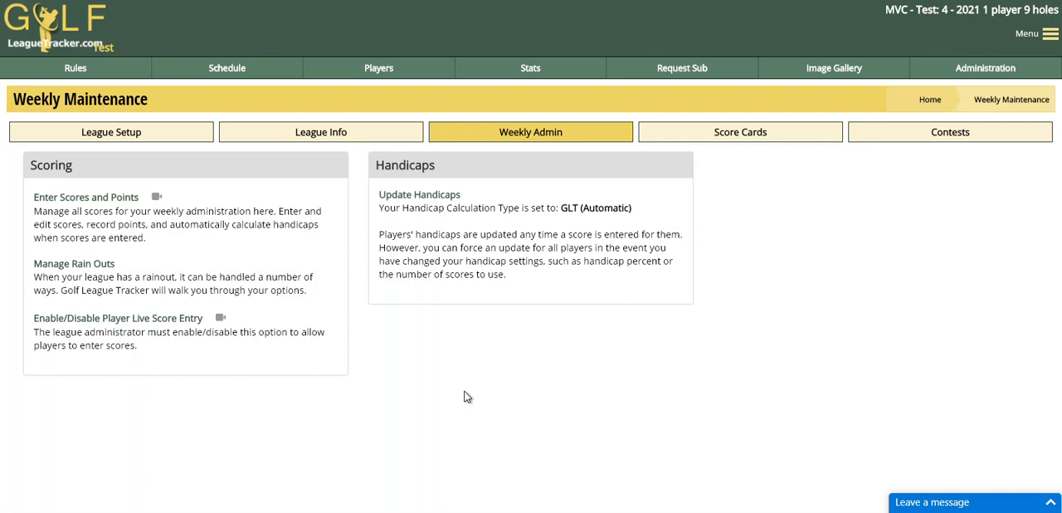
Step: View the yearly league schedule and generate the four-some scorecards for round 1 - 7/1/2021
click(221, 70)
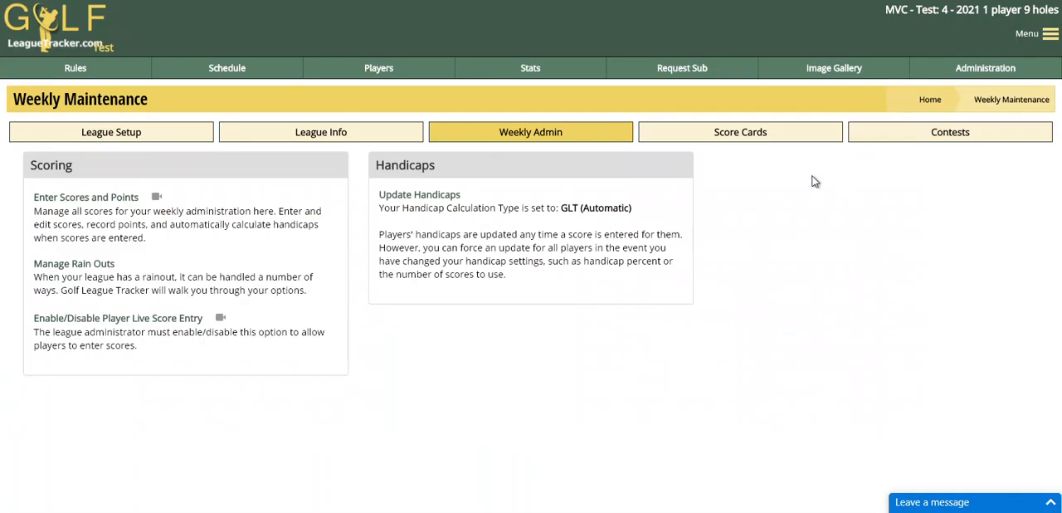
click(749, 138)
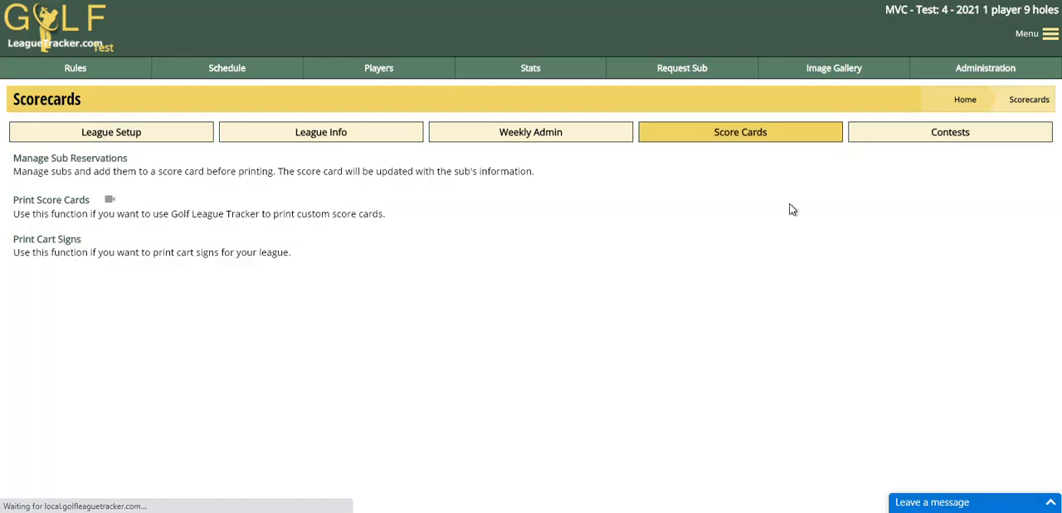
click(59, 200)
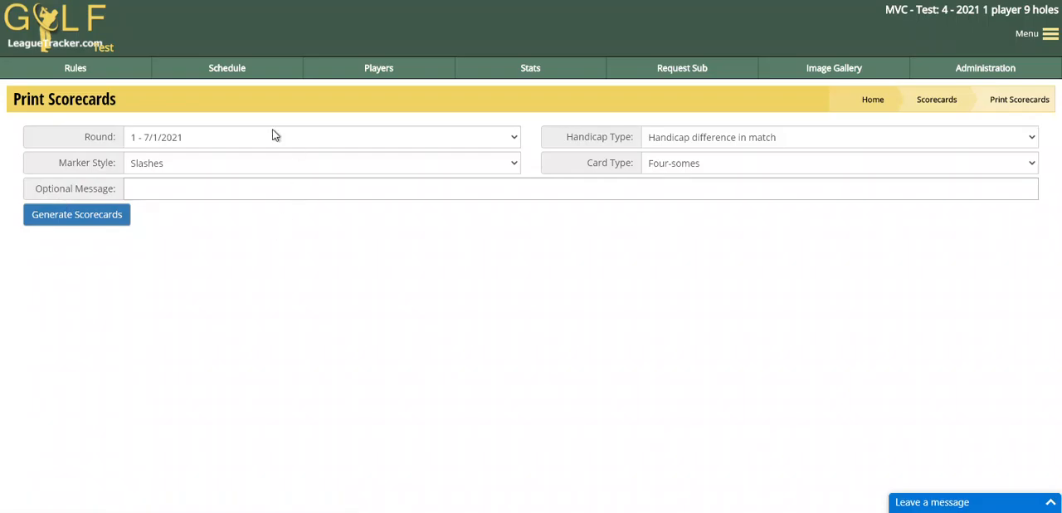
click(97, 216)
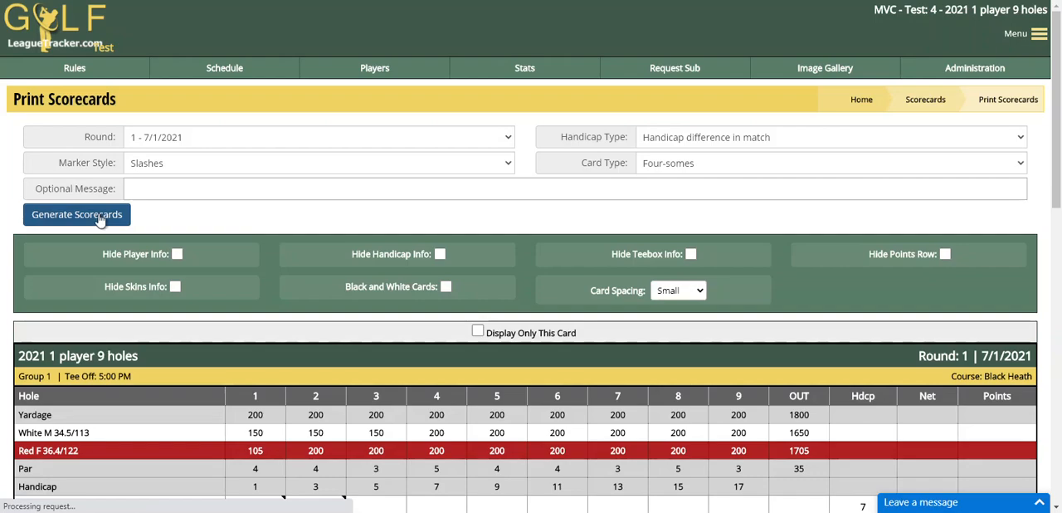
scroll(259, 270, down, 3)
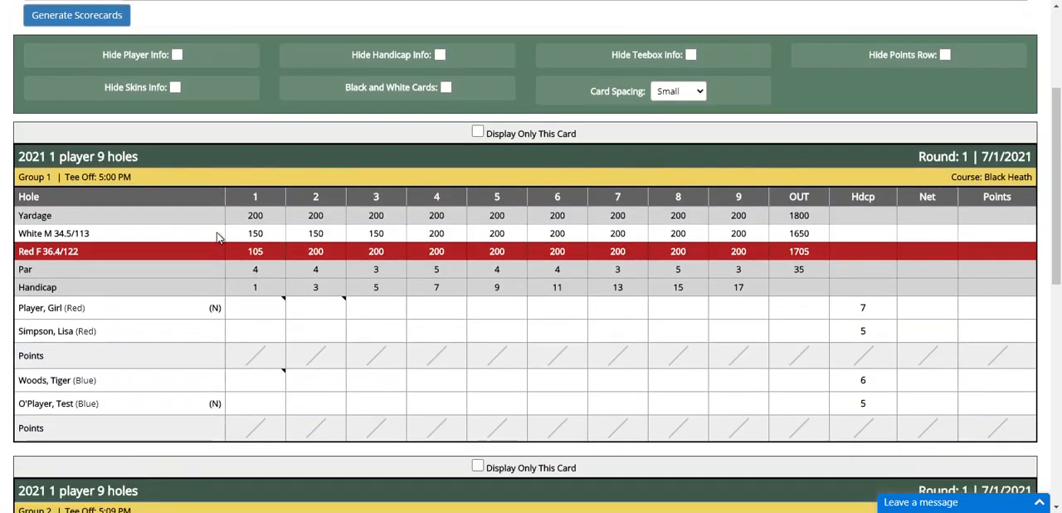
Step: Preview the printout of the generated scorecards and close it without printing
key(ctrl+p)
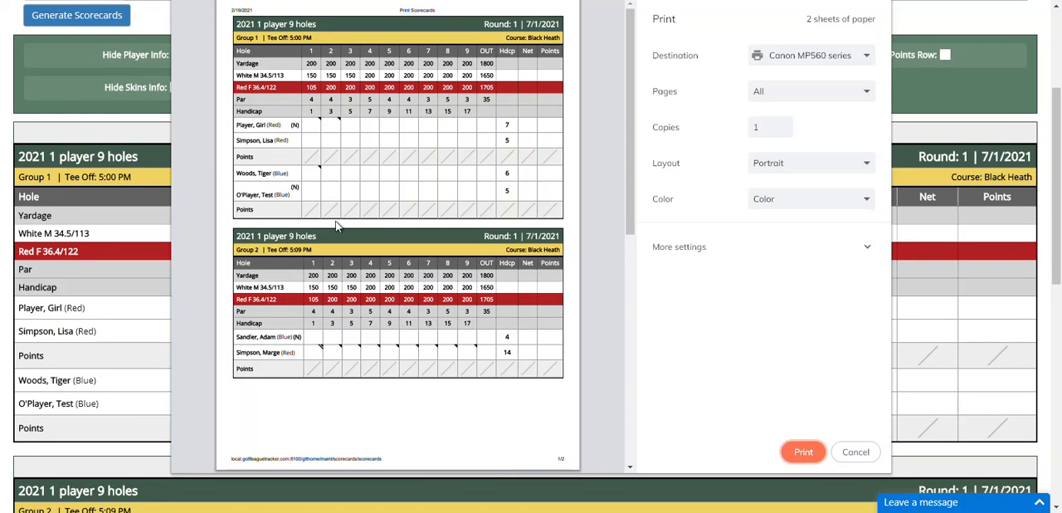
click(859, 453)
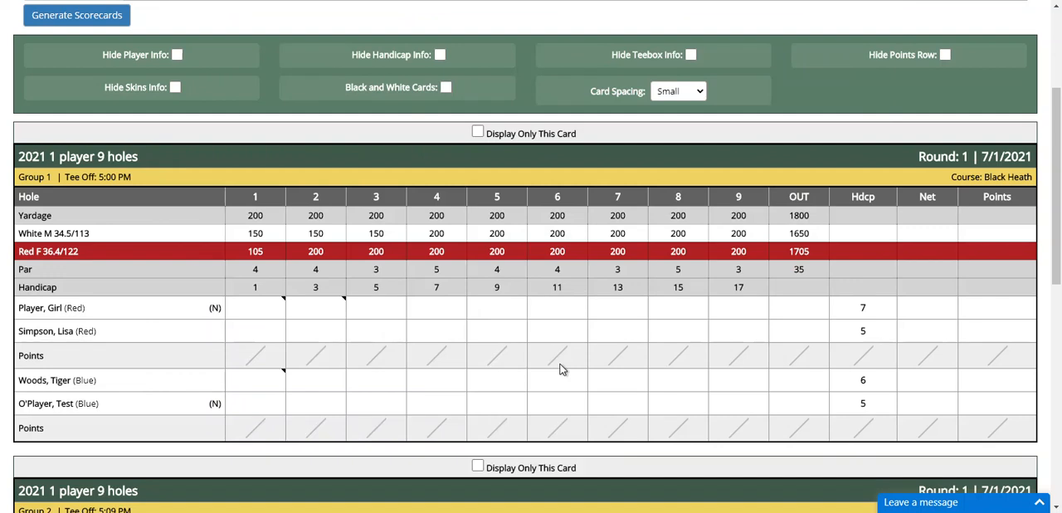
scroll(560, 369, up, 2)
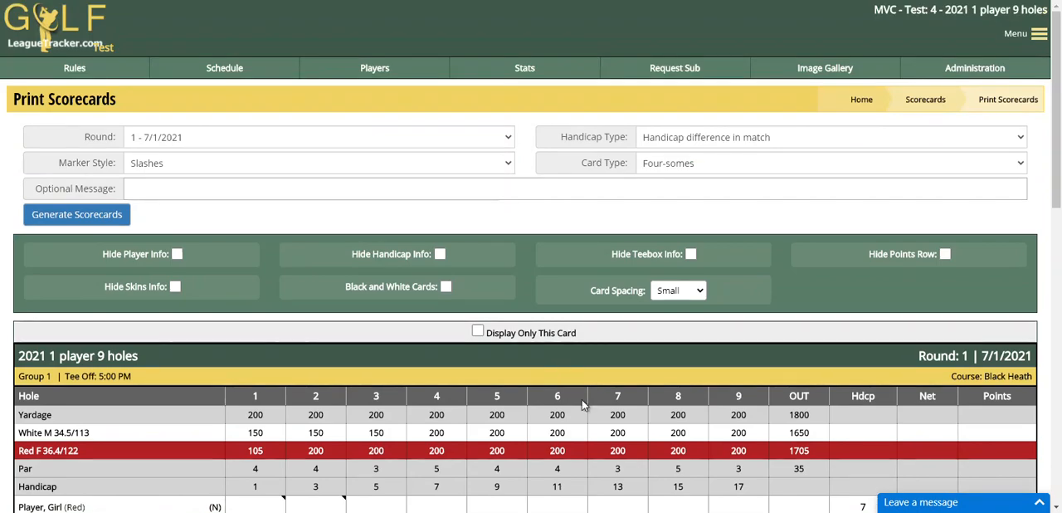
Step: Open weekly score entry for round 1 - 7/1/2021 and show both player numbers and player names
click(950, 75)
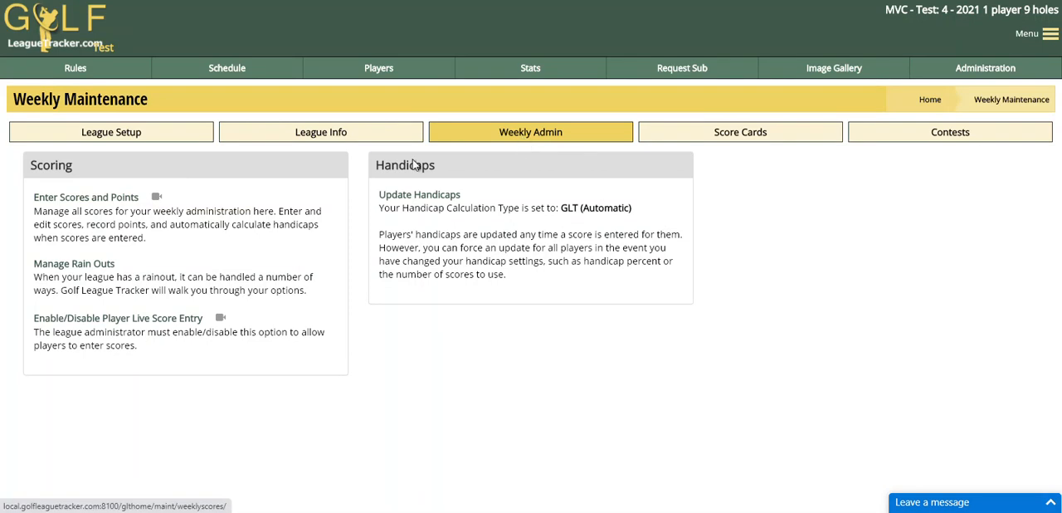
click(79, 201)
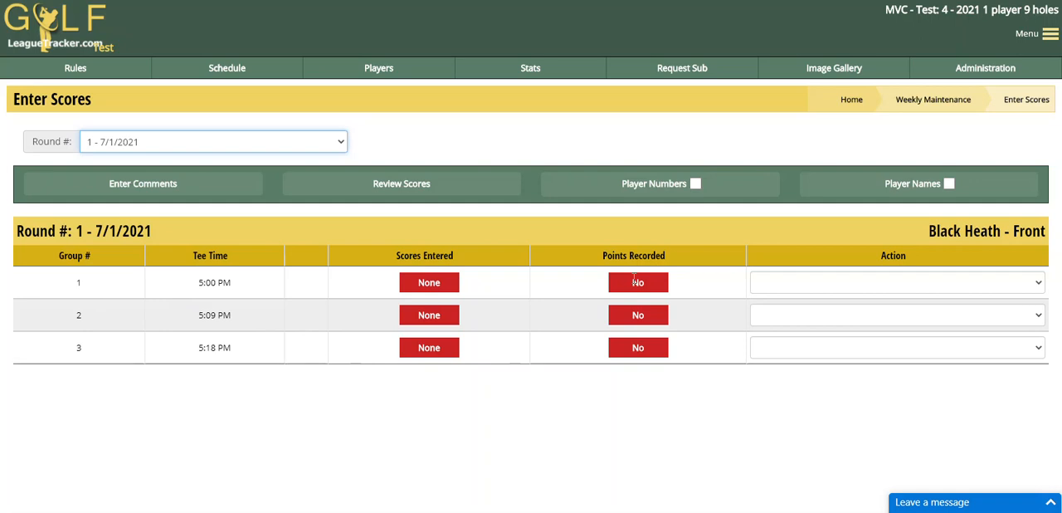
click(662, 190)
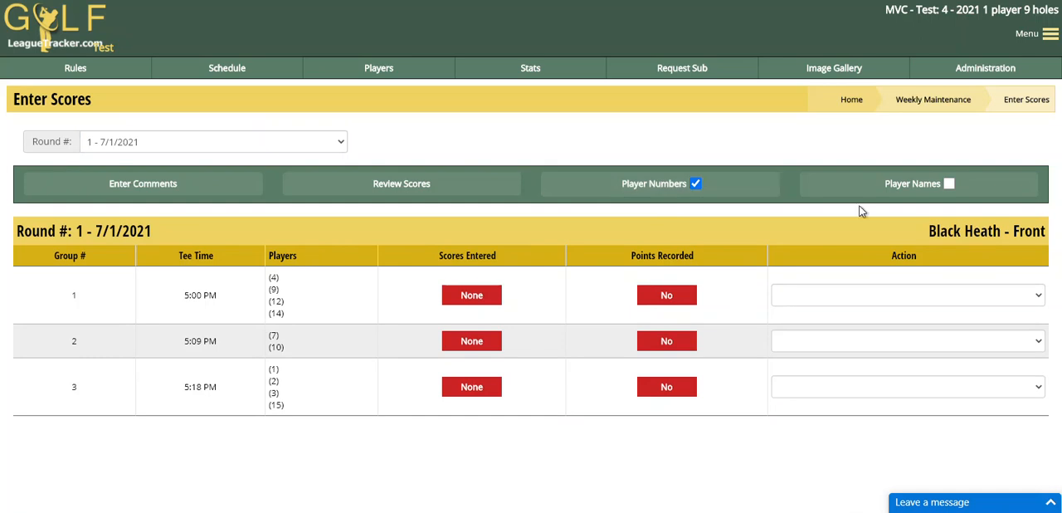
click(904, 183)
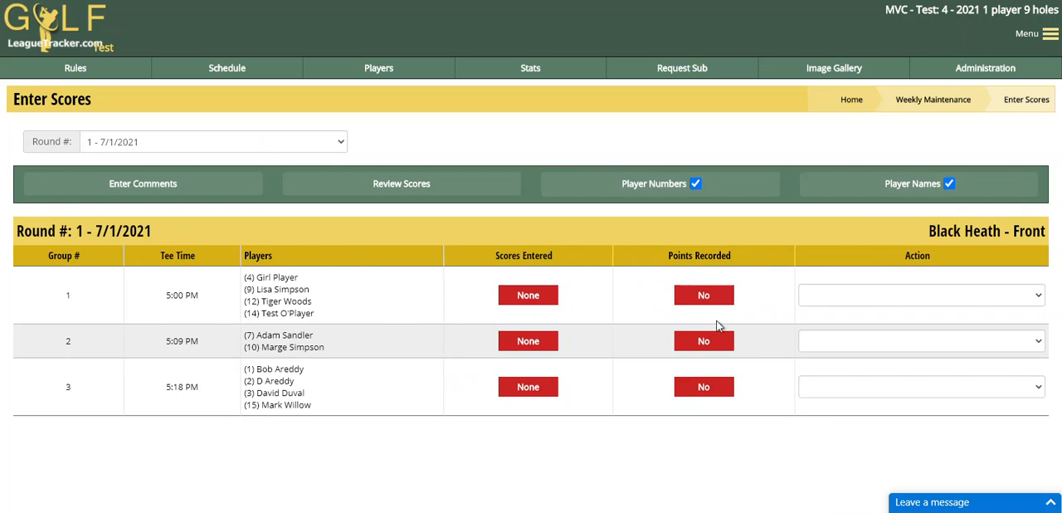
Step: Open group 1's 5:00 PM scorecard for score entry and check the substitute options for the first match's second player
click(863, 297)
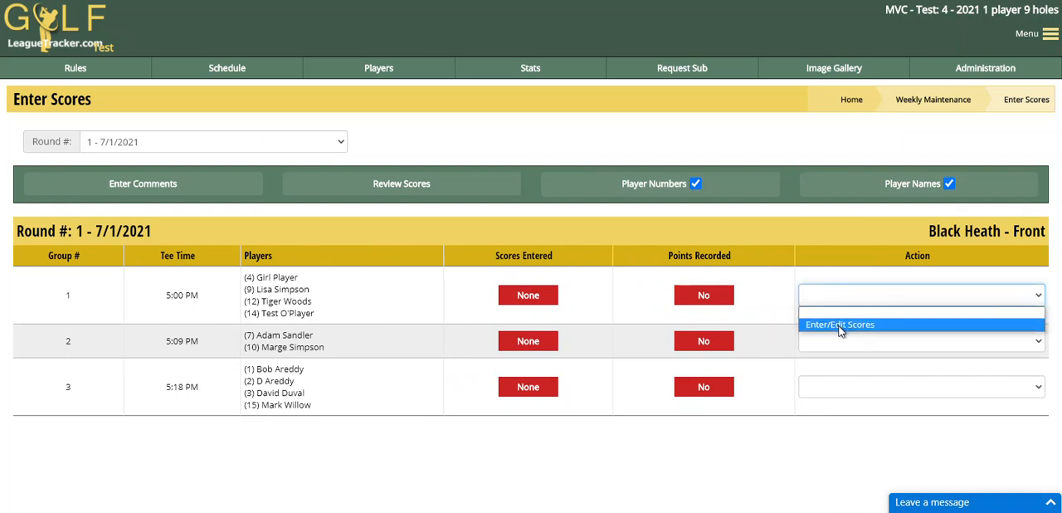
click(840, 324)
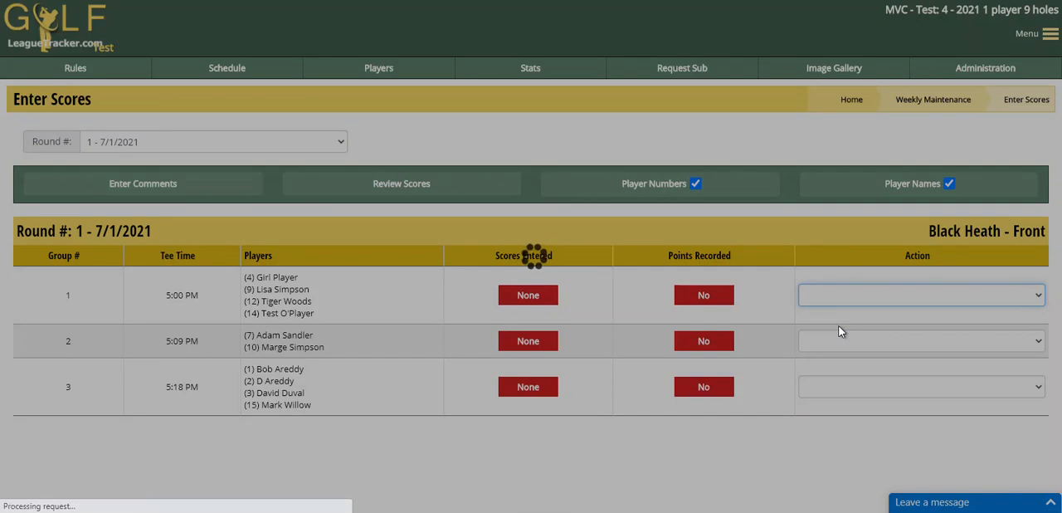
scroll(507, 297, down, 1)
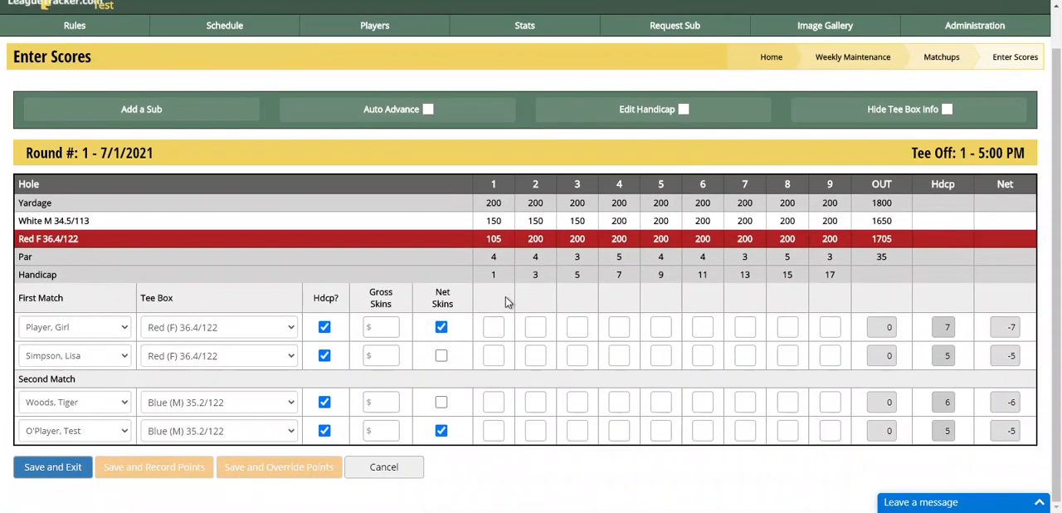
click(67, 359)
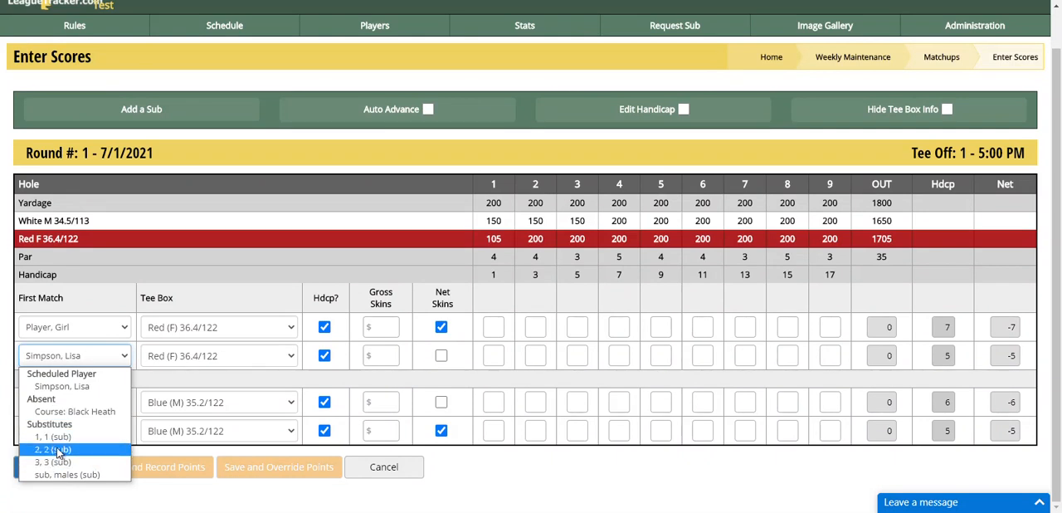
click(63, 362)
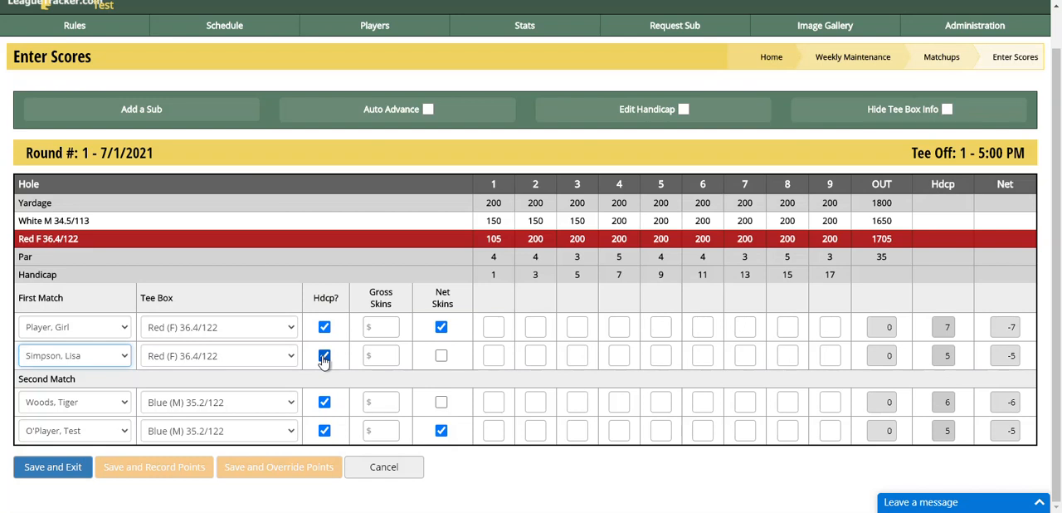
Step: Set gross skins to $2 for the first three players and clear net skins for the first and fourth players
click(384, 326)
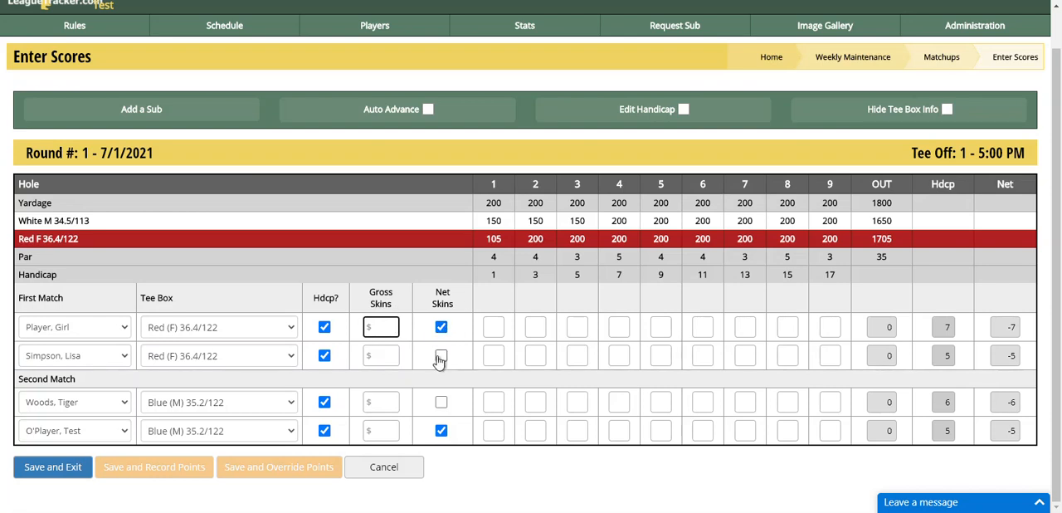
click(378, 360)
click(383, 329)
click(385, 356)
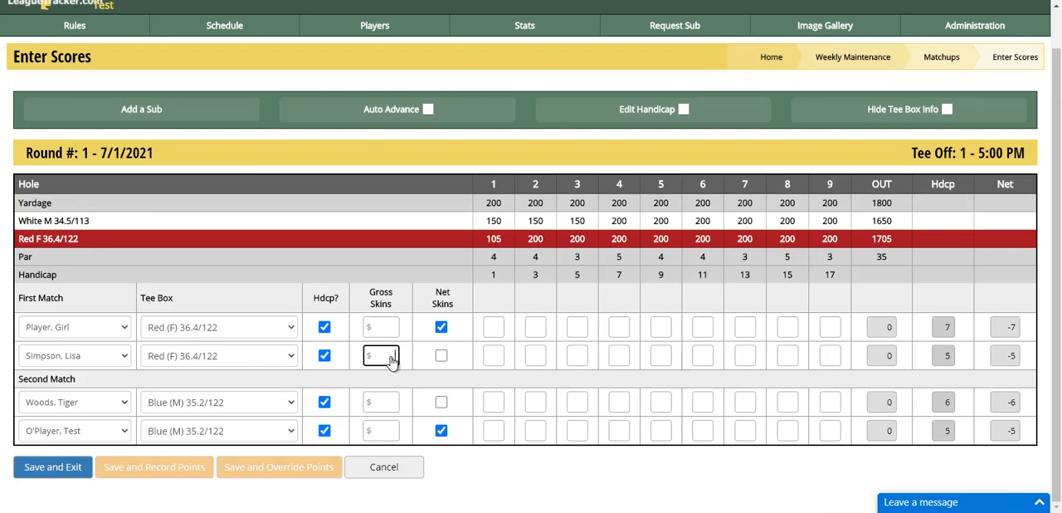
click(387, 332)
text(2)
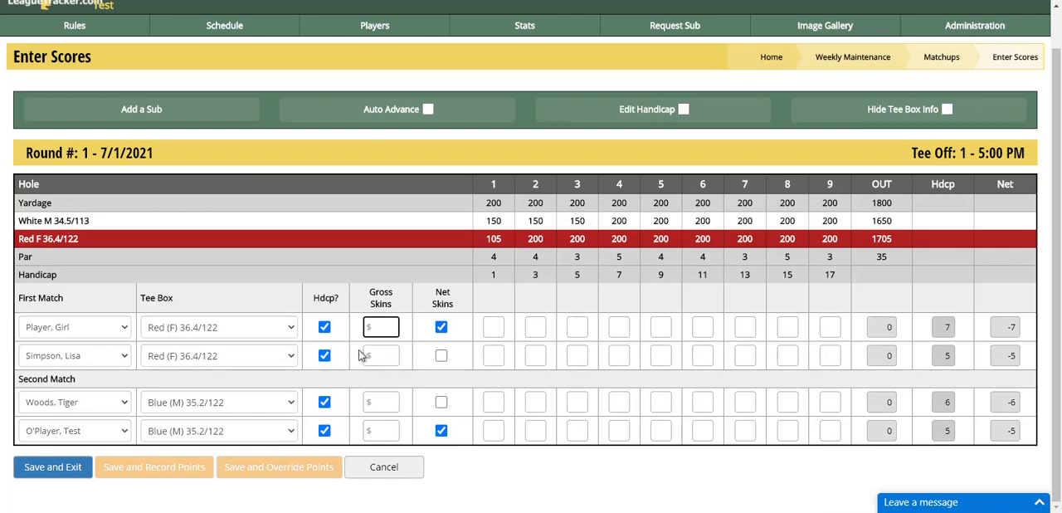
click(385, 358)
text(2)
click(381, 405)
text(2)
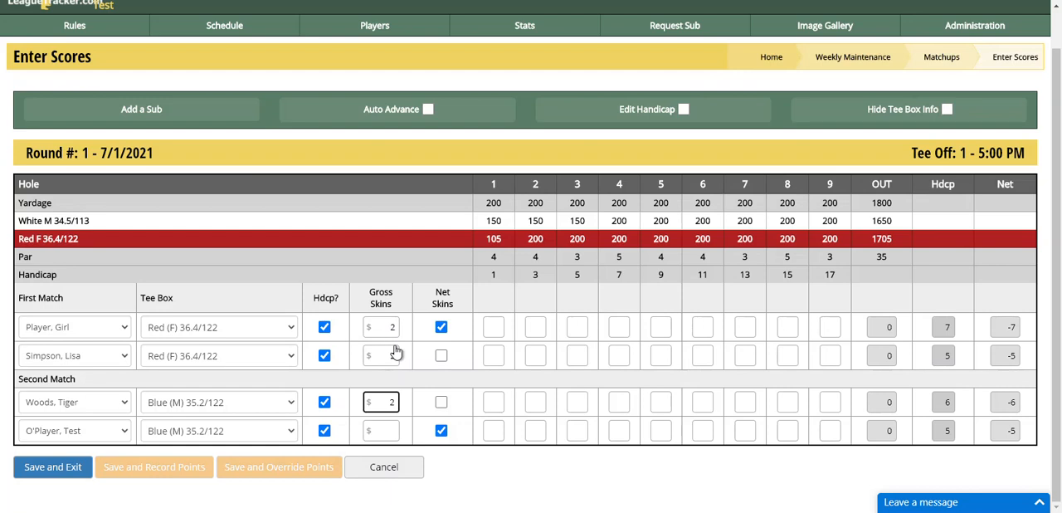
click(441, 327)
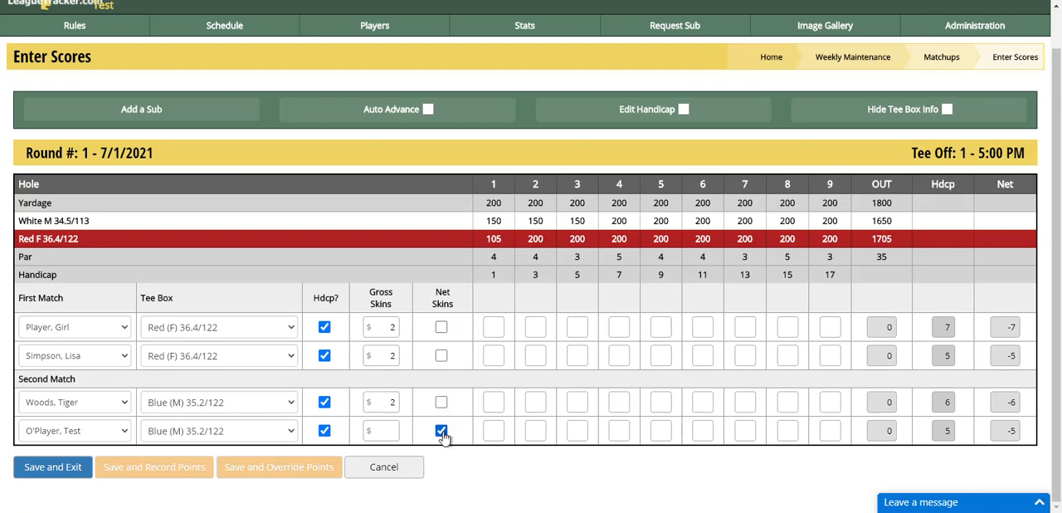
click(443, 434)
Step: Enable Auto Advance and enter the first player's hole scores as 5, 4, 6, 5, 4, 4, 3, 6, 5
click(500, 327)
click(403, 117)
click(494, 332)
text(5 4 6 5 4 4 3 )
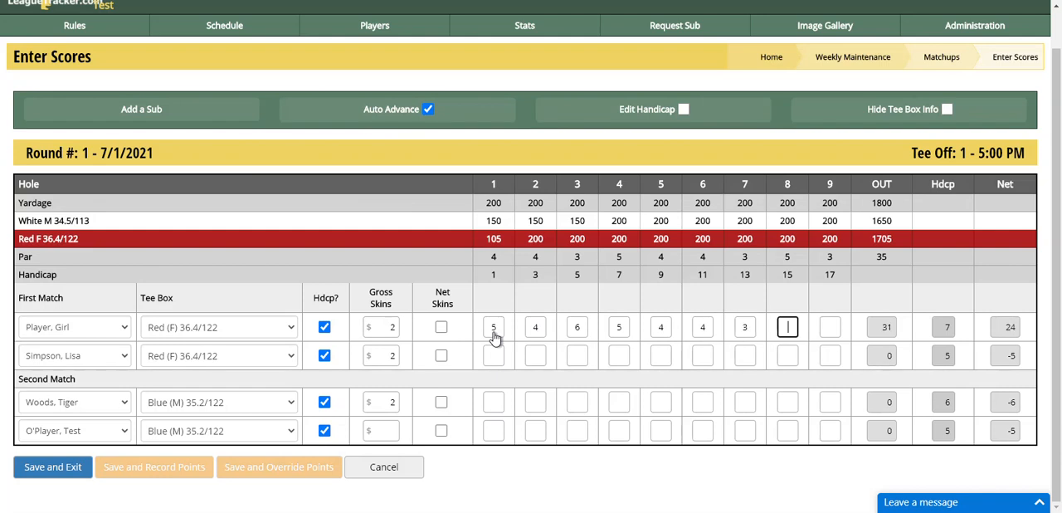
text(6 5)
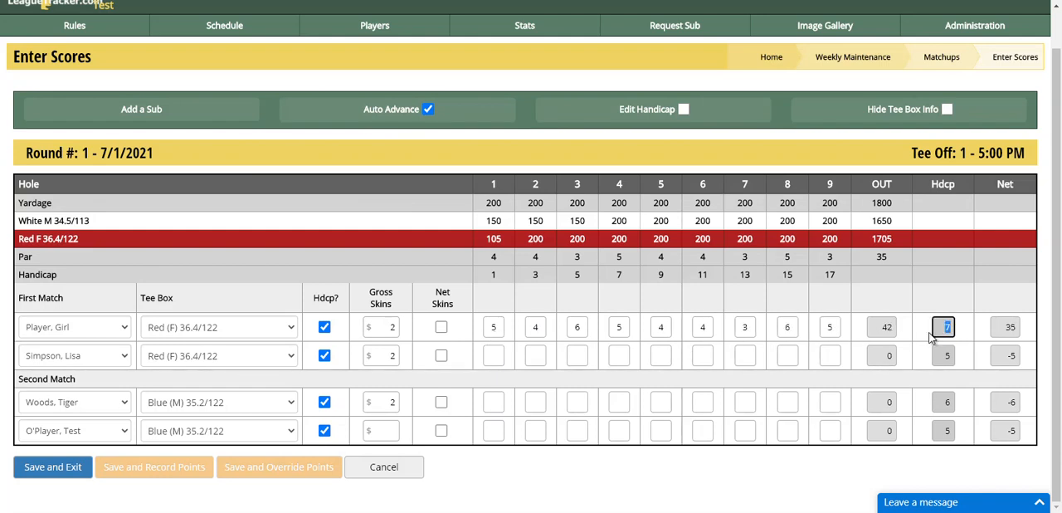
Step: Enter the second player's scores for holes 1 to 9 as 5, 5, 6, 5, 5, 6, 4, 3, 5
key(Tab)
key(Tab)
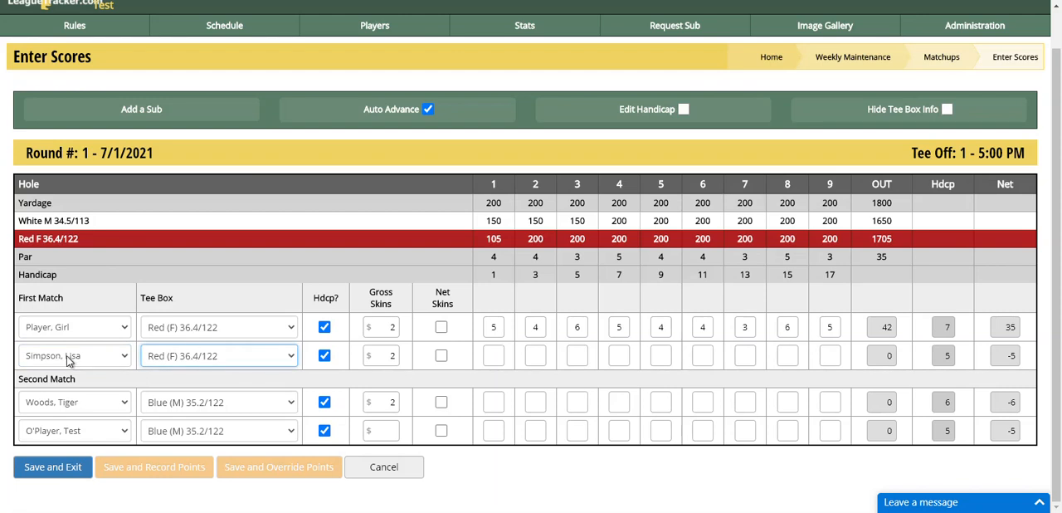
key(Tab)
key(Tab)
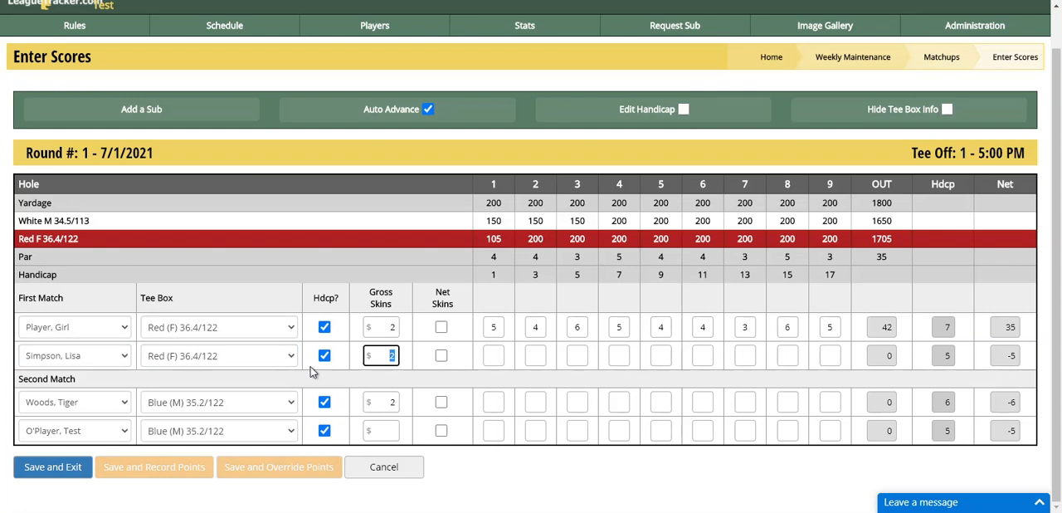
key(Tab)
key(Tab)
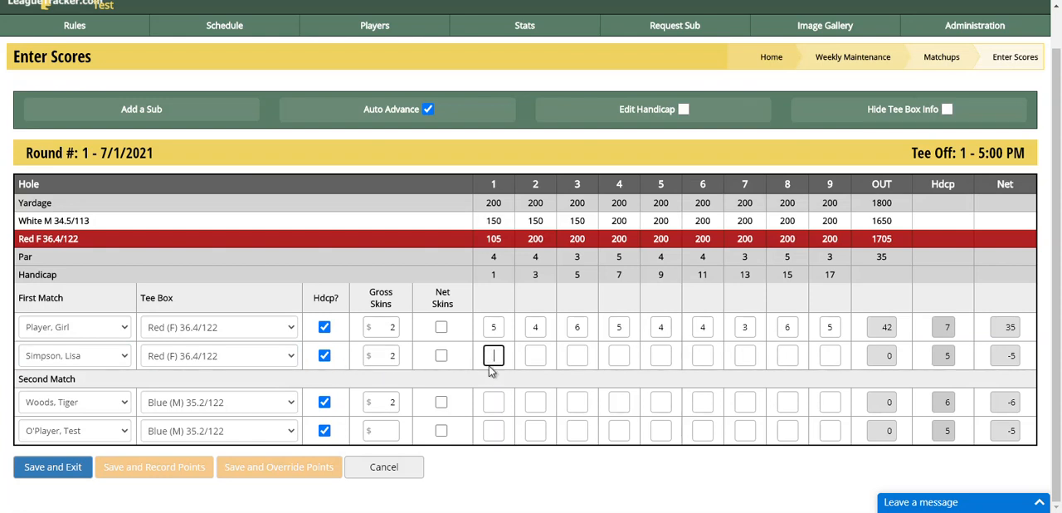
text(5)
key(Tab)
text(6)
key(shift+Tab)
key(shift+Tab)
text(5)
key(Tab)
text(5)
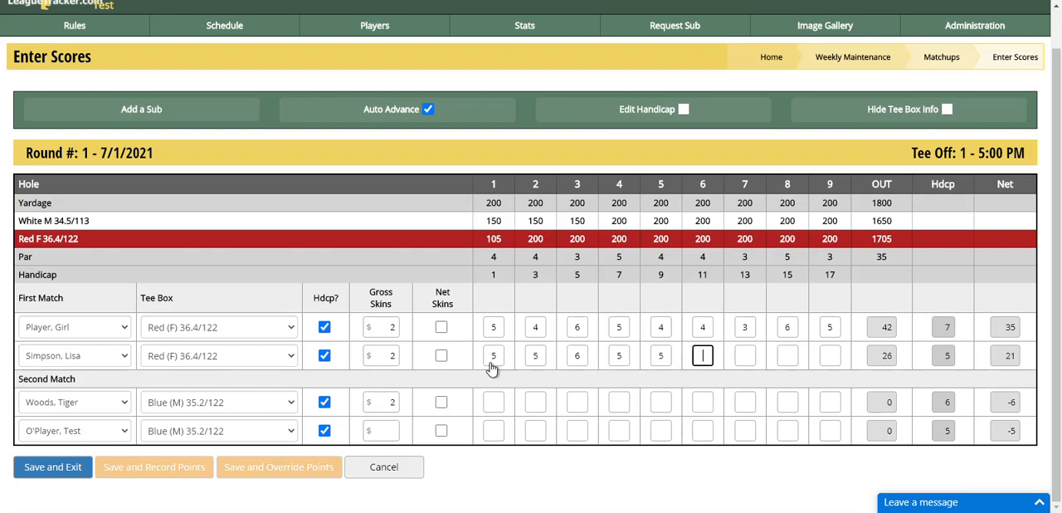
text(6456435)
Step: Enter the hole scores of the second match's first player as 5, 6, 6, 6, 7, 5, 6, 3, 5
key(Tab)
key(Tab)
key(Tab)
key(Tab)
key(Tab)
text(5 6 )
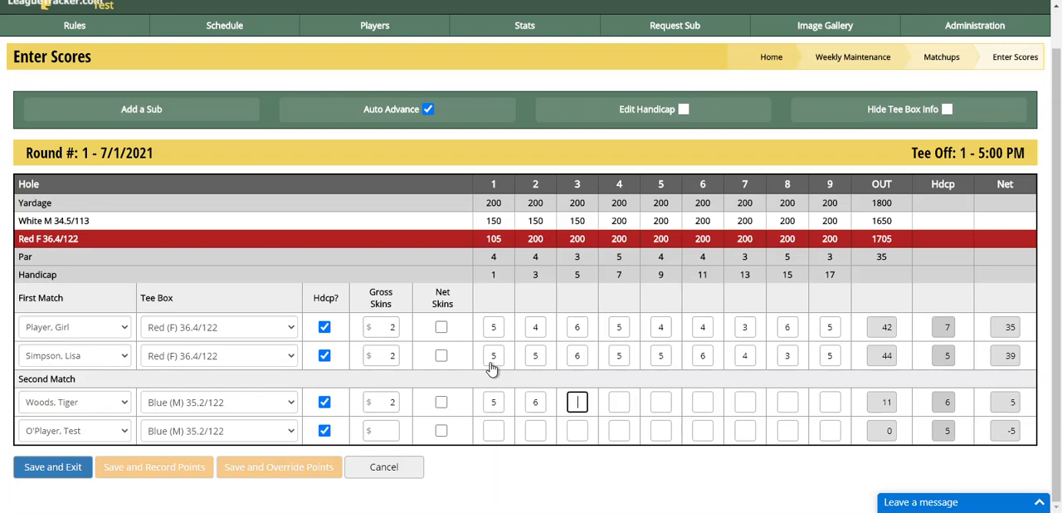
text(6 )
text(6)
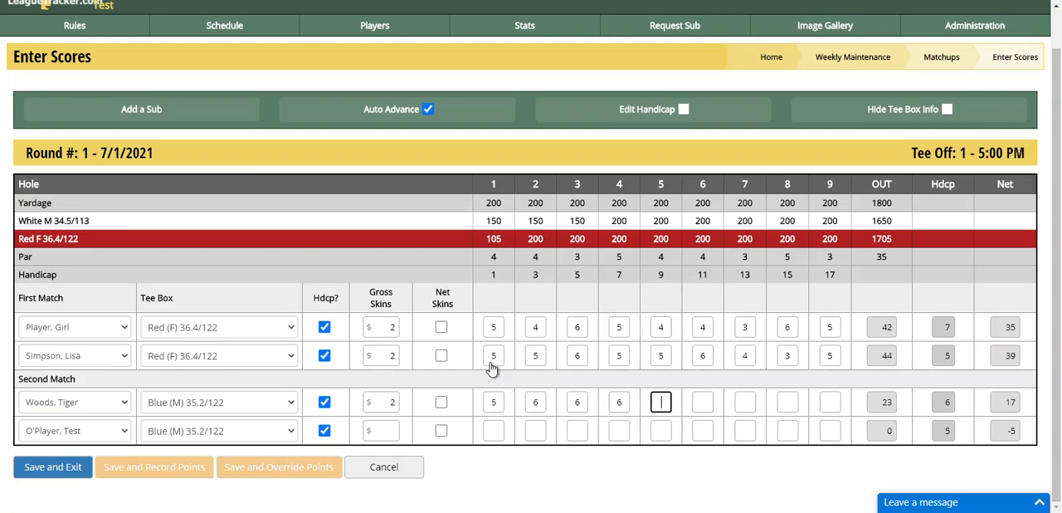
text( 7 5 6 3 5)
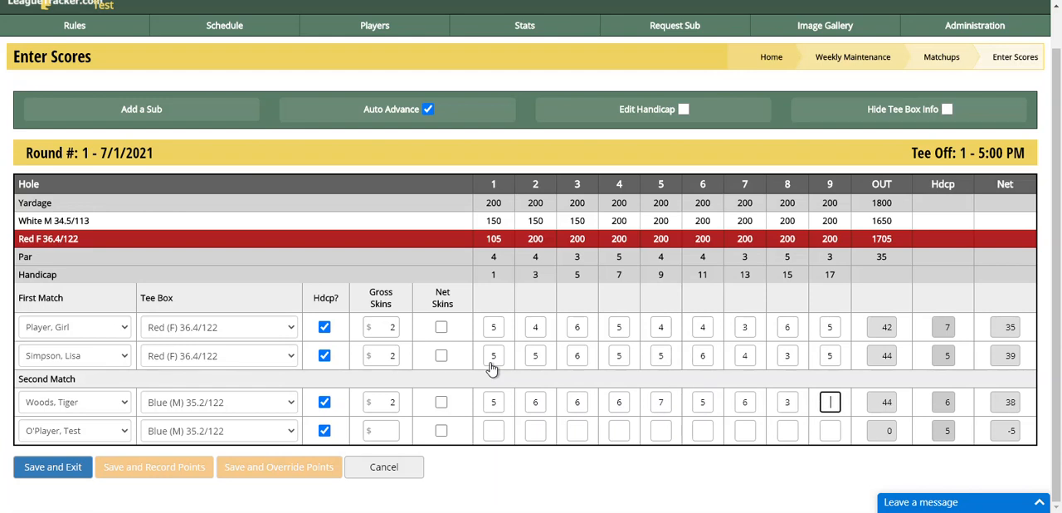
Step: Enter the hole scores of the second match's second player as 4, 6, 5, 7, 5, 6, 5, 4, 5
key(Tab)
key(Tab)
key(Tab)
key(Tab)
key(Tab)
key(Tab)
text(465756545)
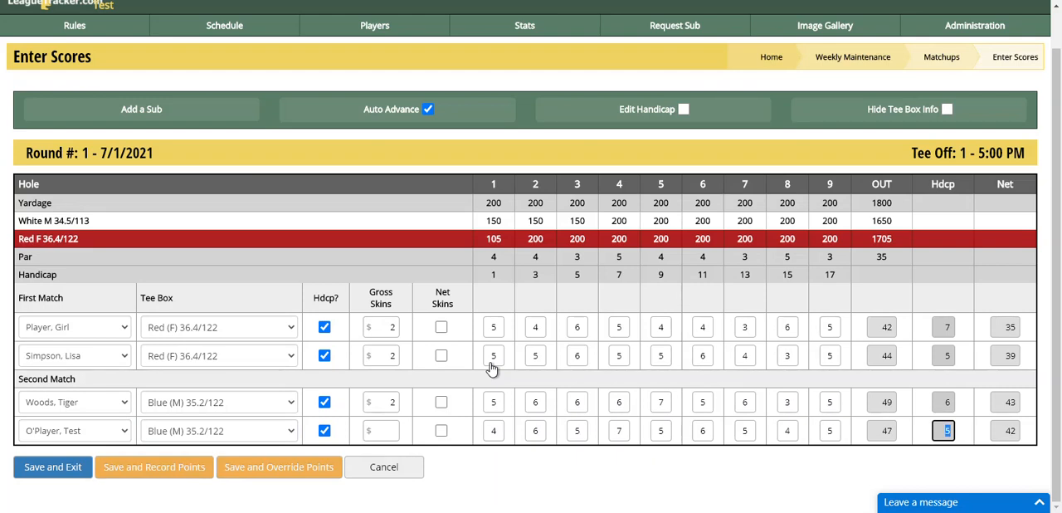
Step: Save and exit group 1's scorecard, and reopen its scores for editing
click(53, 474)
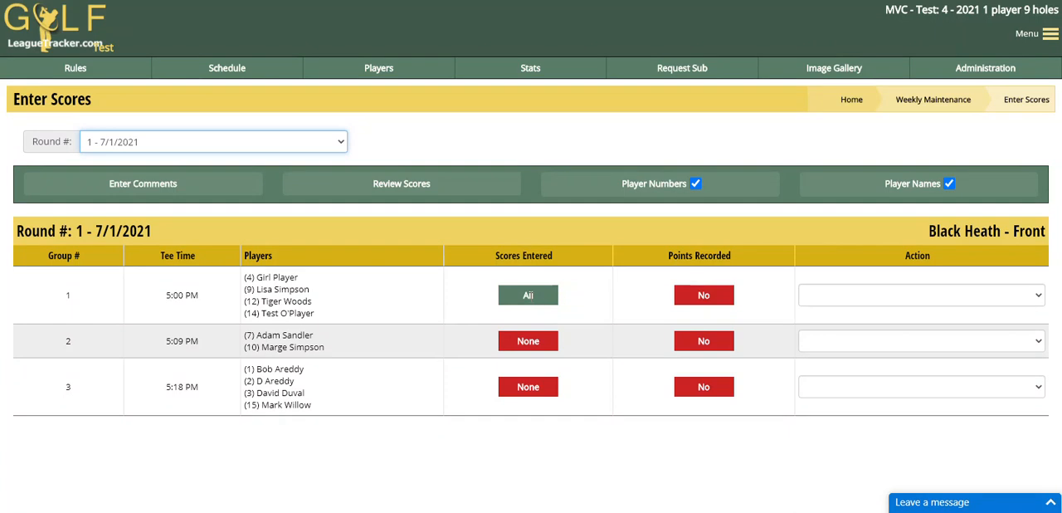
click(855, 297)
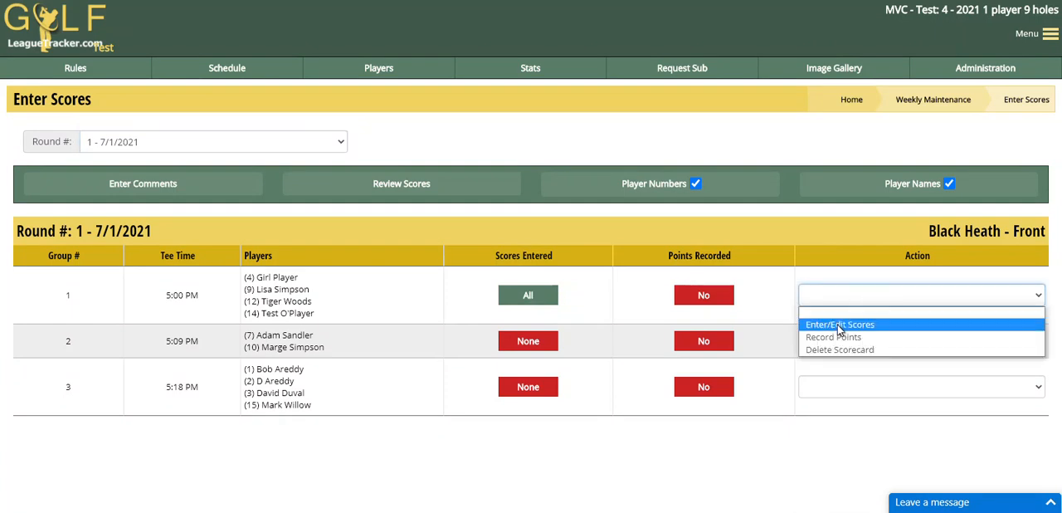
click(844, 326)
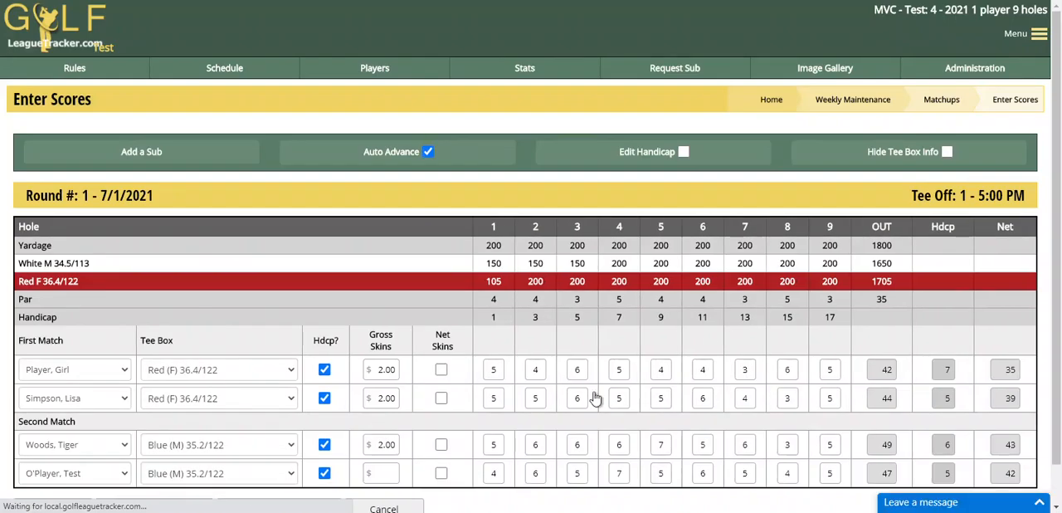
Step: Save group 1's scorecard and record its points
scroll(522, 479, down, 1)
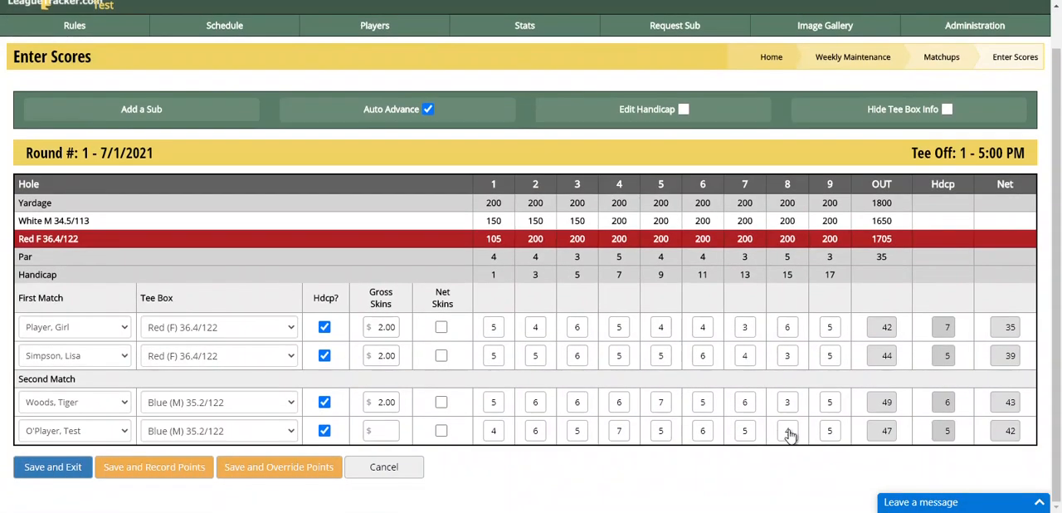
click(829, 434)
click(154, 468)
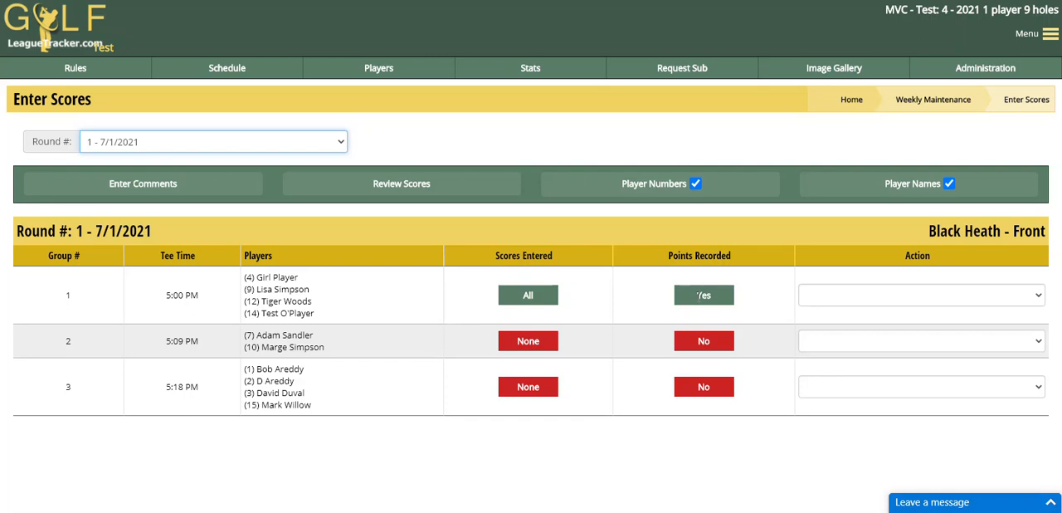
Step: Clear the recorded points for group 1's scorecard and confirm the reset
click(824, 297)
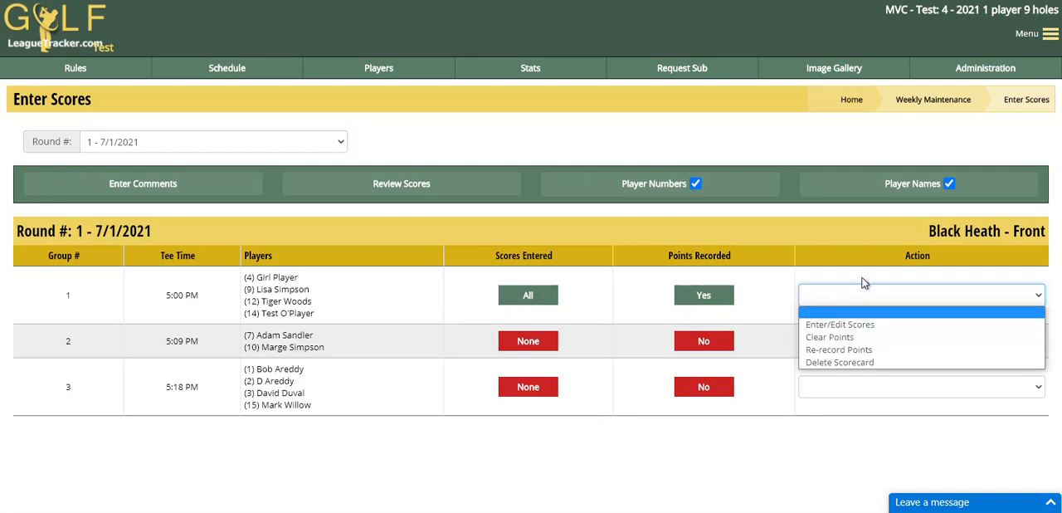
click(532, 305)
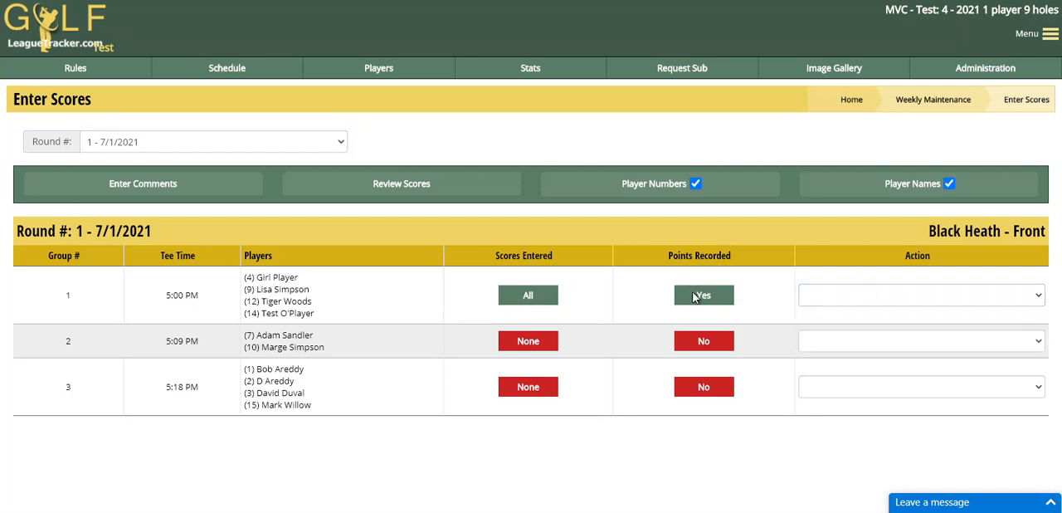
click(886, 299)
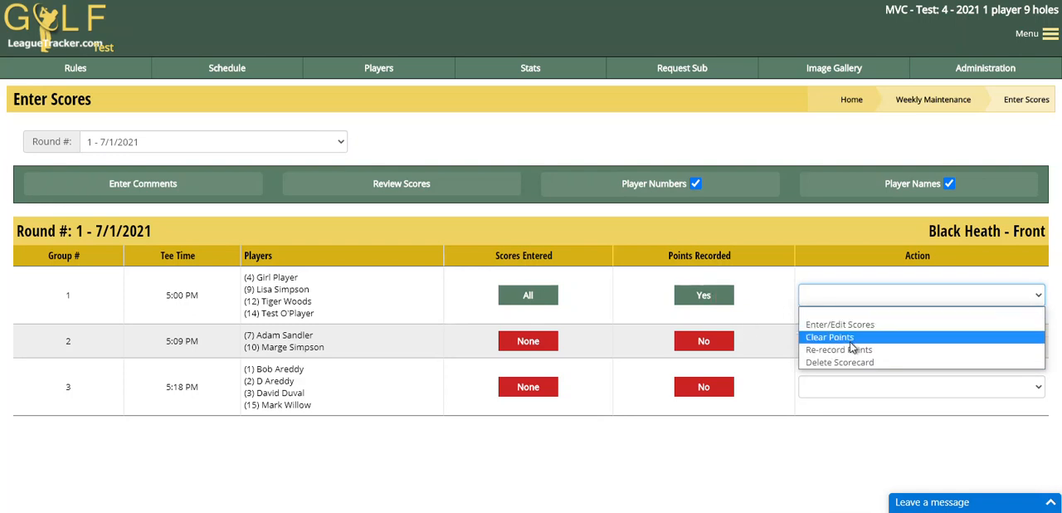
click(846, 338)
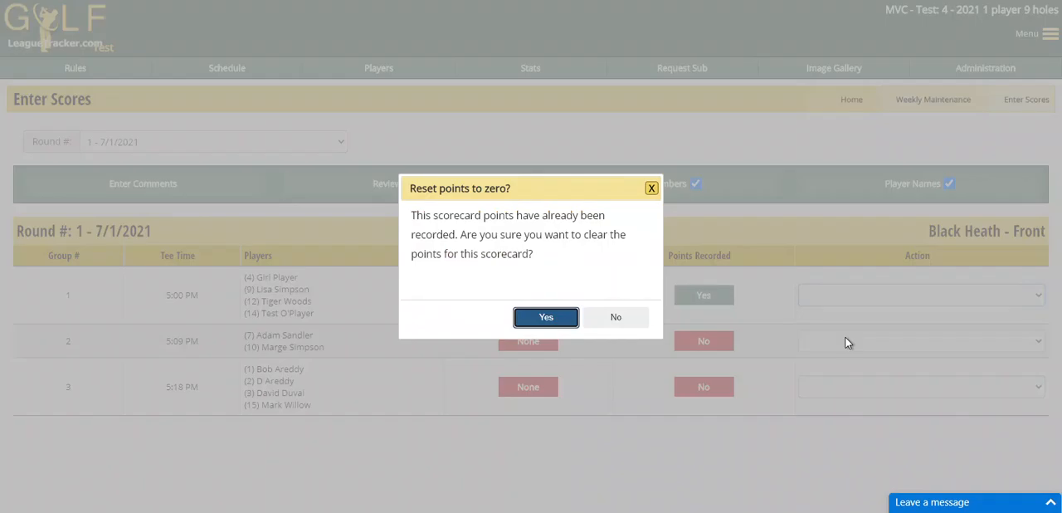
click(548, 317)
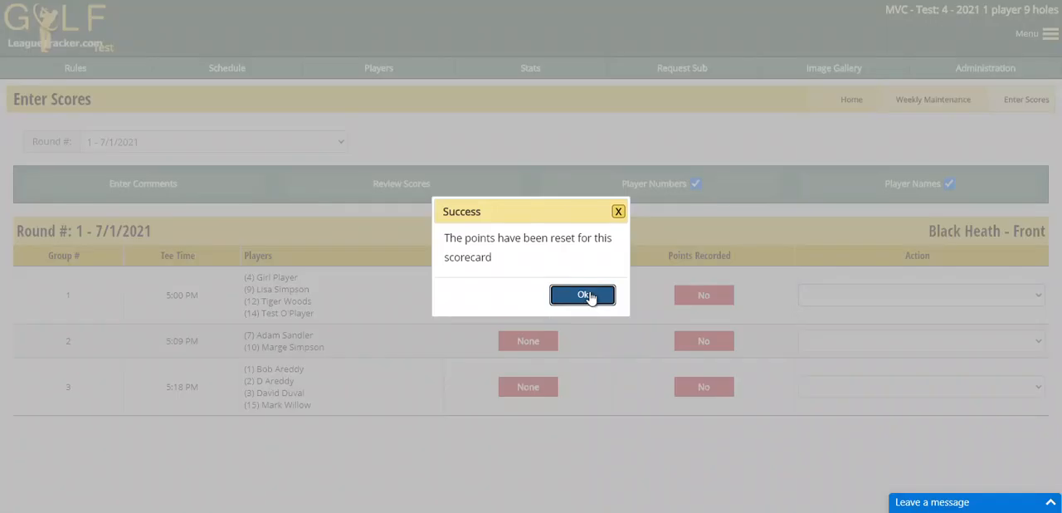
click(586, 296)
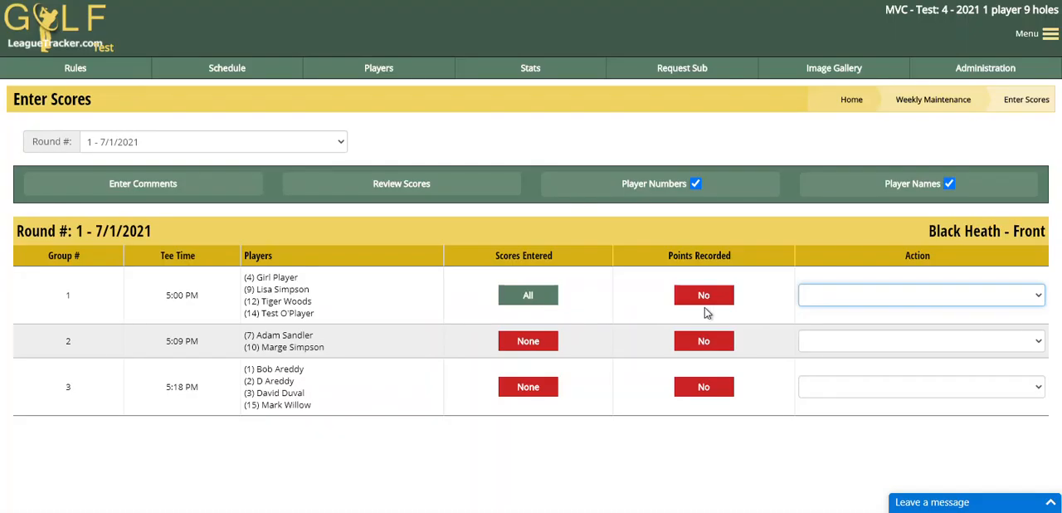
Step: Reopen group 1's scores for editing and save them with the option to override the points
click(831, 295)
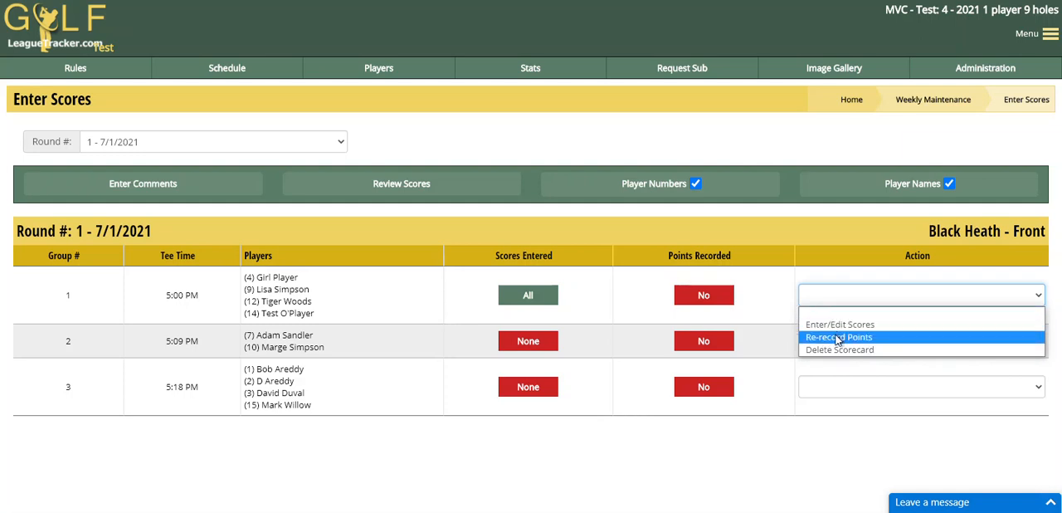
click(674, 301)
click(847, 294)
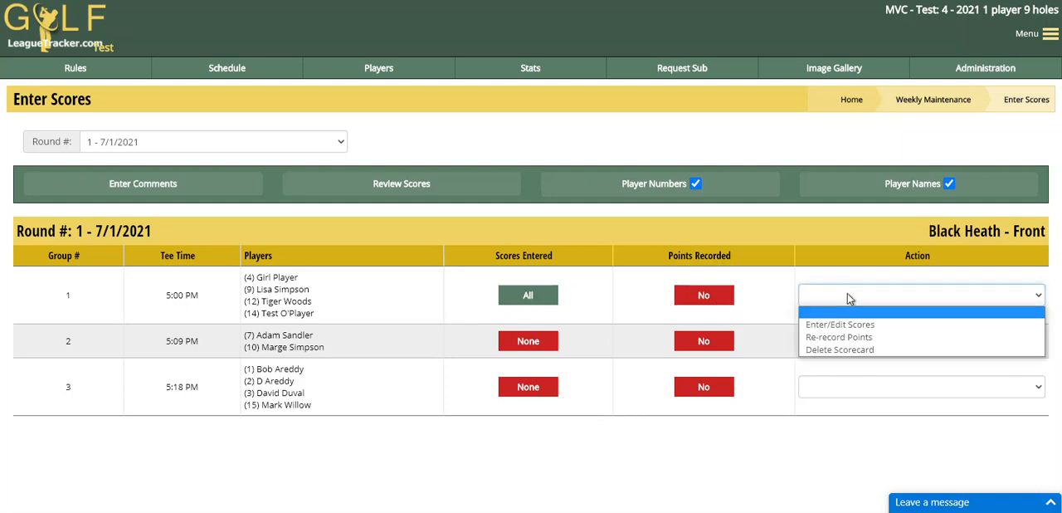
click(840, 325)
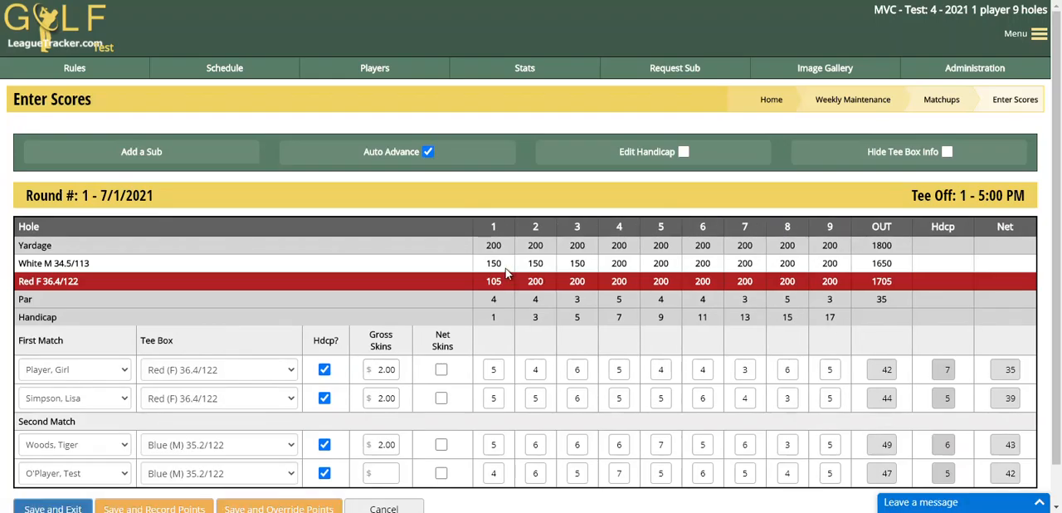
scroll(509, 278, down, 1)
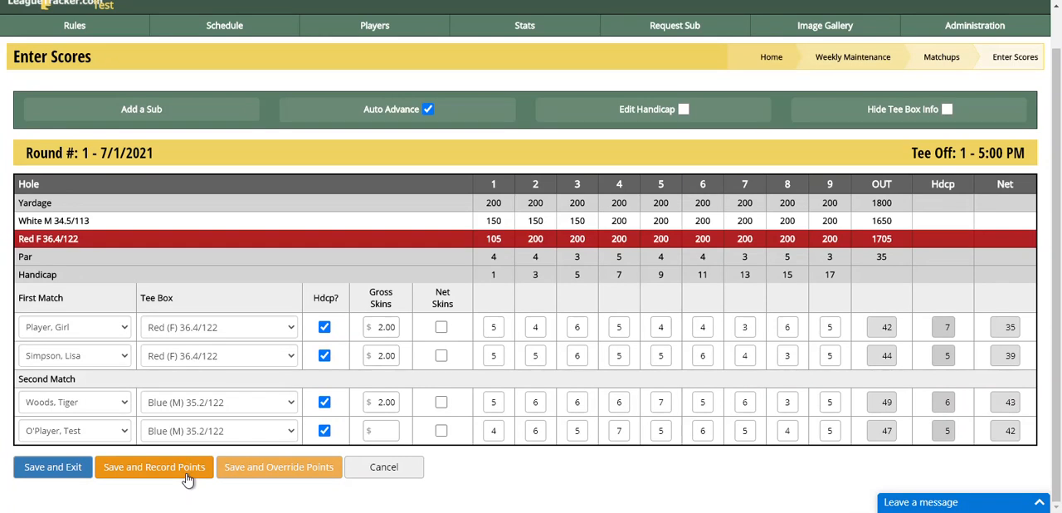
click(283, 473)
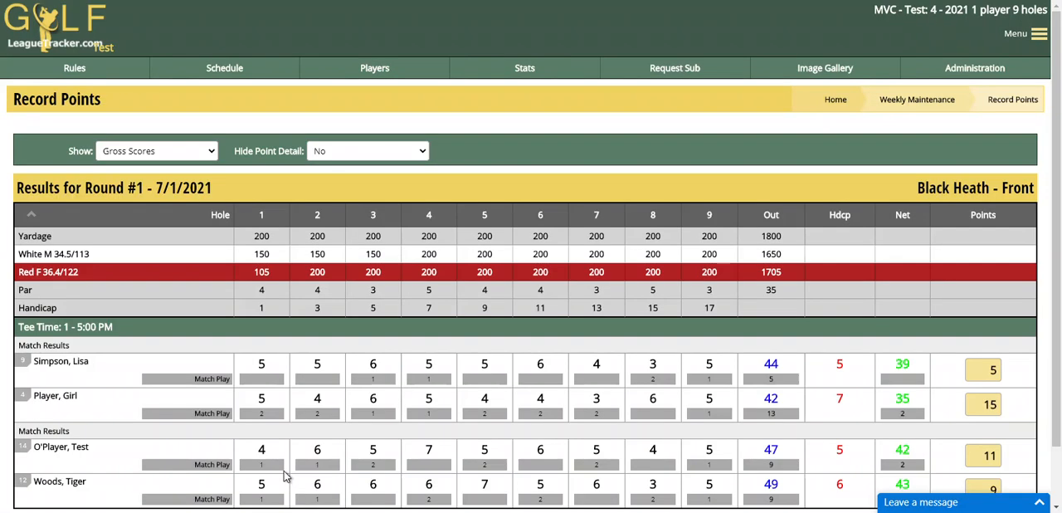
Step: Override the points of the second match's first listed player with 12, and record group 1's points
scroll(429, 395, down, 1)
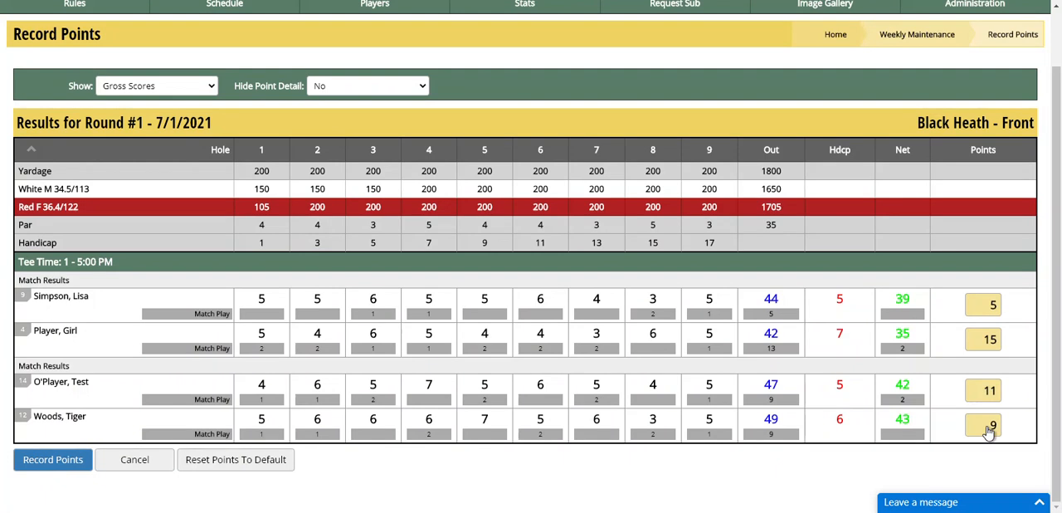
drag(983, 391, 1002, 395)
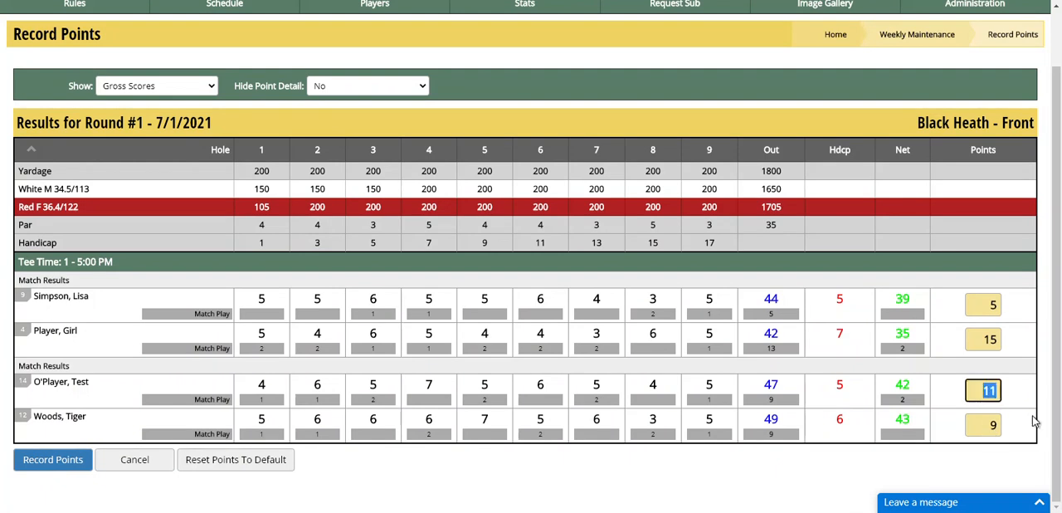
text(12)
click(70, 467)
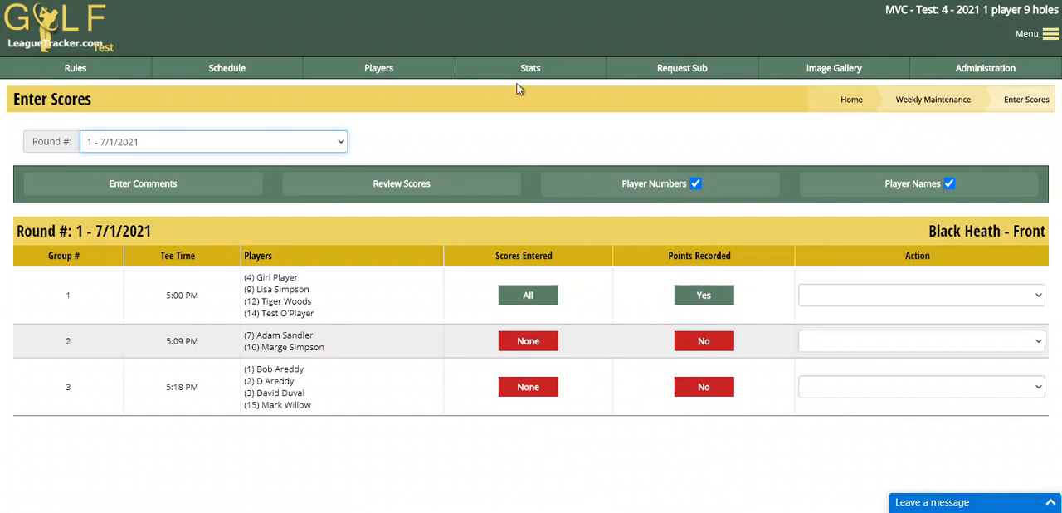
Step: Open the round 1 league standings and check the overridden points of the second-ranked player
click(525, 72)
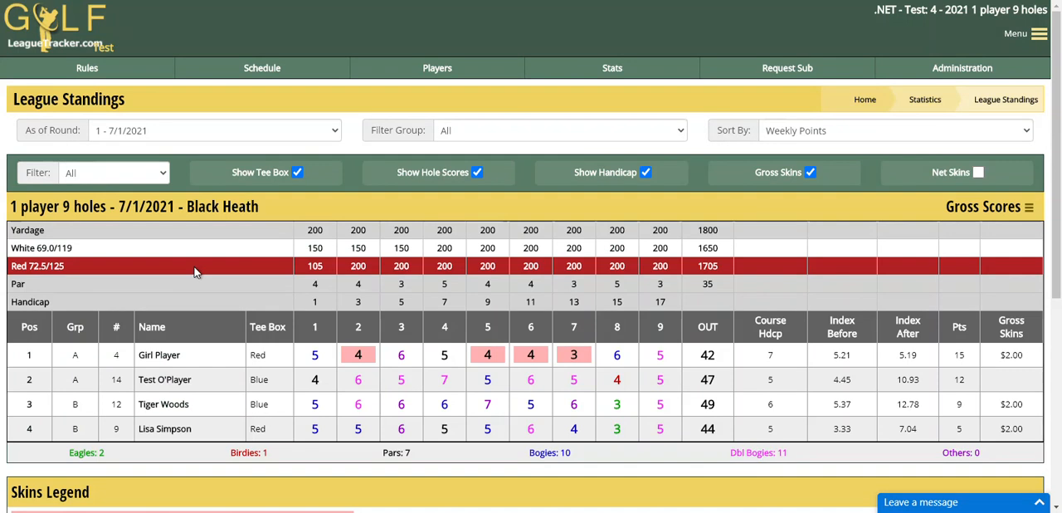
double_click(959, 381)
double_click(958, 380)
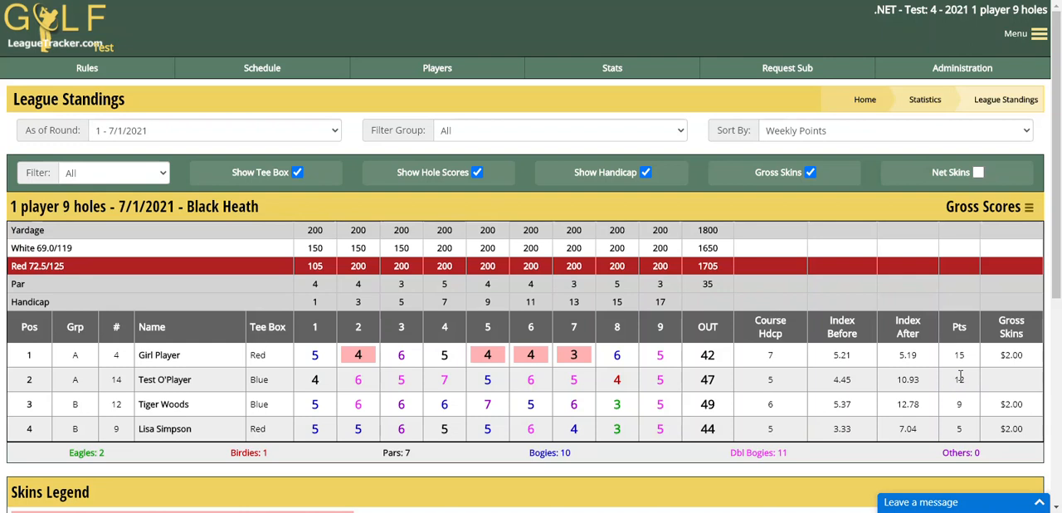
Step: Return to score entry for round 1 and open group 2's scores for editing
click(929, 73)
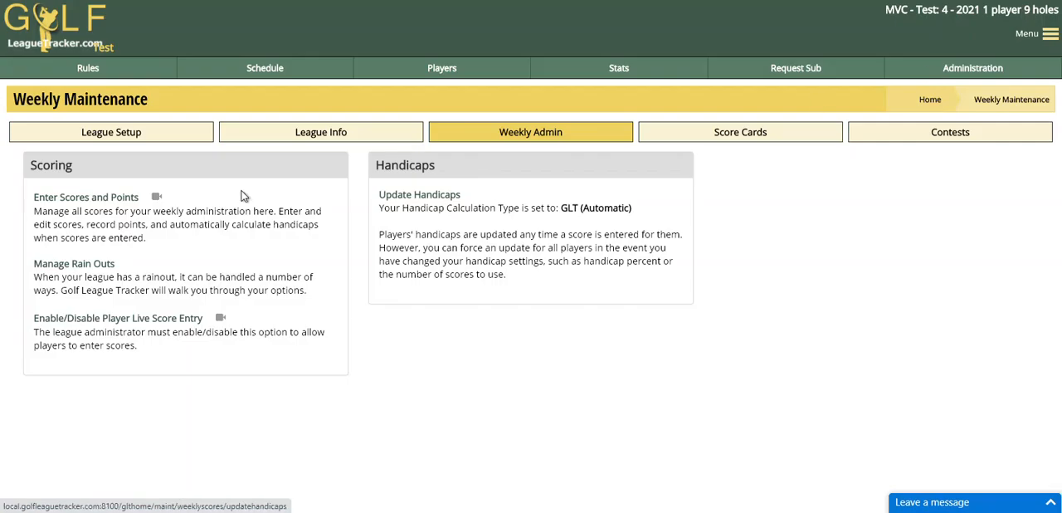
click(90, 196)
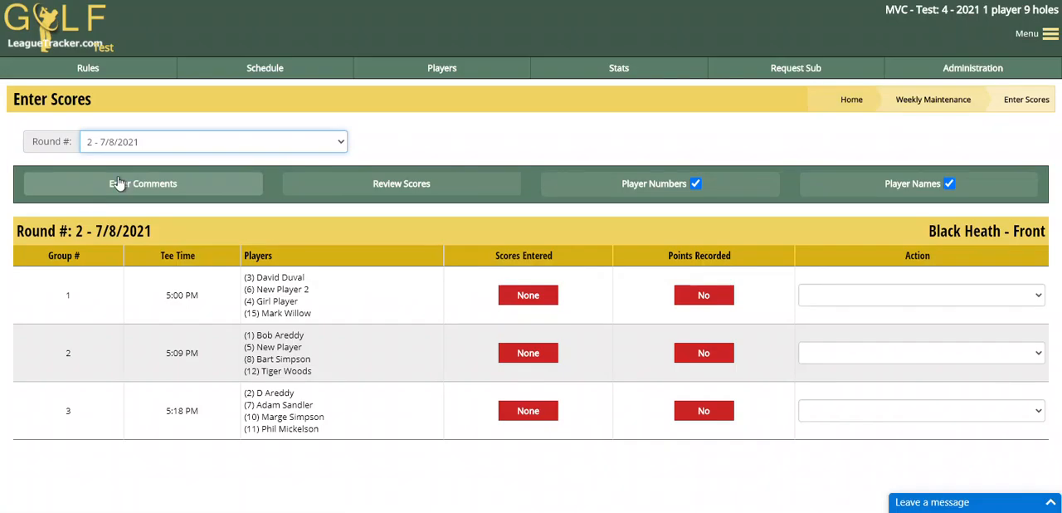
click(164, 143)
click(127, 173)
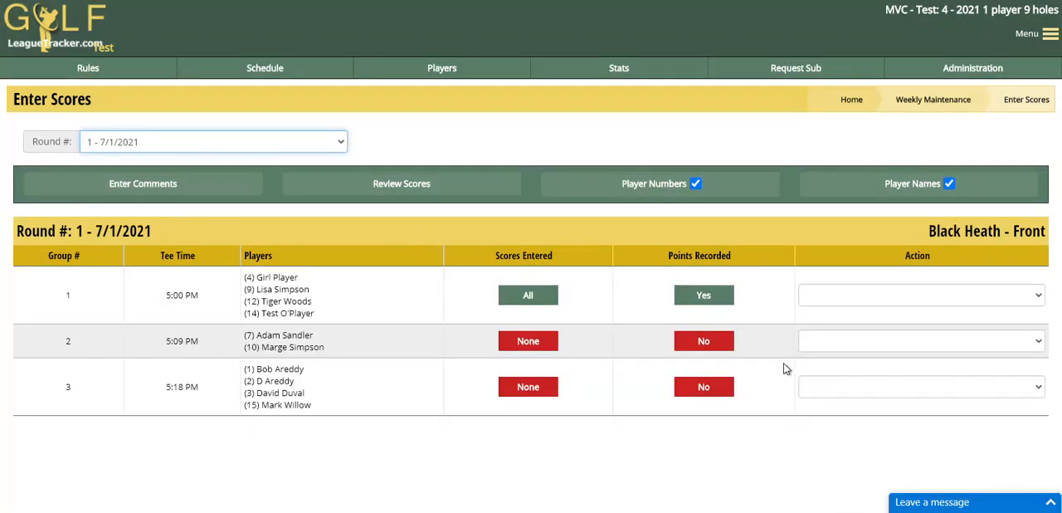
click(862, 352)
click(846, 370)
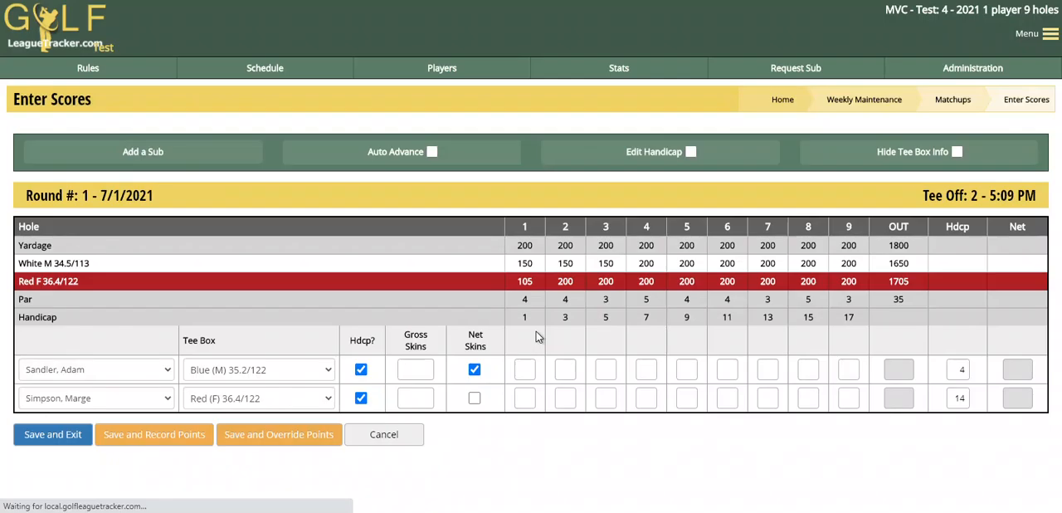
Step: Enter group 2's first player's scores for holes 1 to 9 as 6, 5, 4, 6, 5, 4, 6, 7, 5
click(498, 369)
text(654654675)
Step: Enter the second player's hole scores as 6, 5, 8, 9, 5, 3, 4, 5, 6, and save the scorecard with its points recorded
key(Tab)
key(Tab)
key(Tab)
key(Tab)
text(6589)
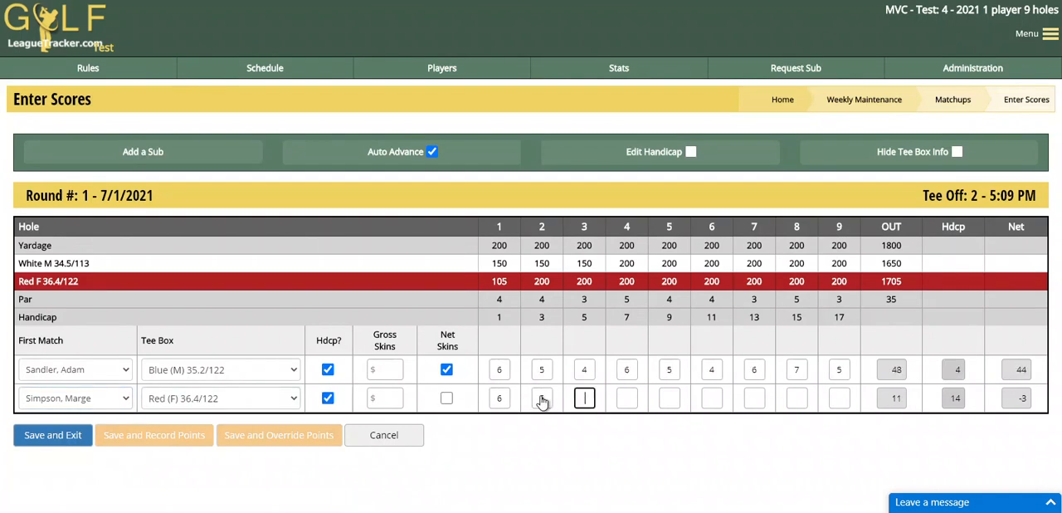
text(53456)
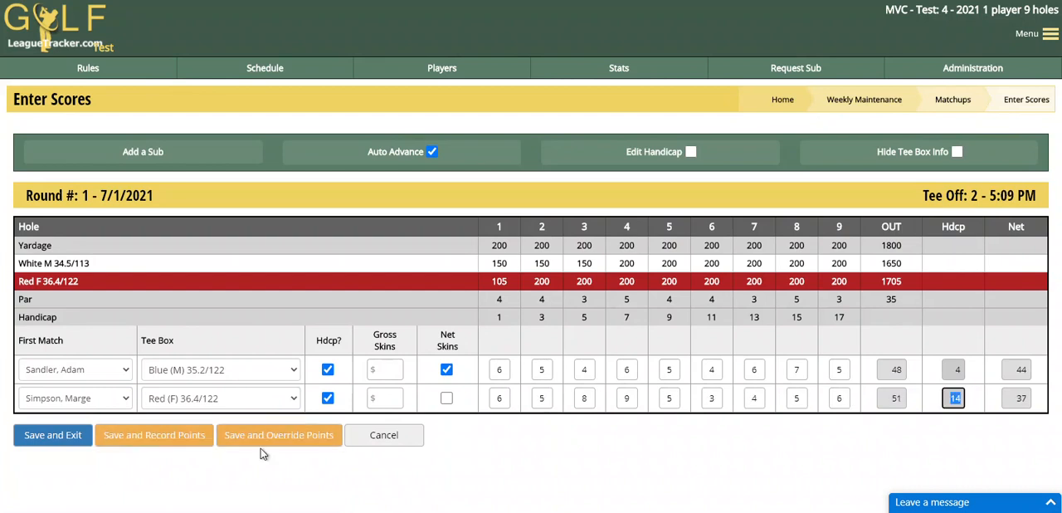
click(169, 442)
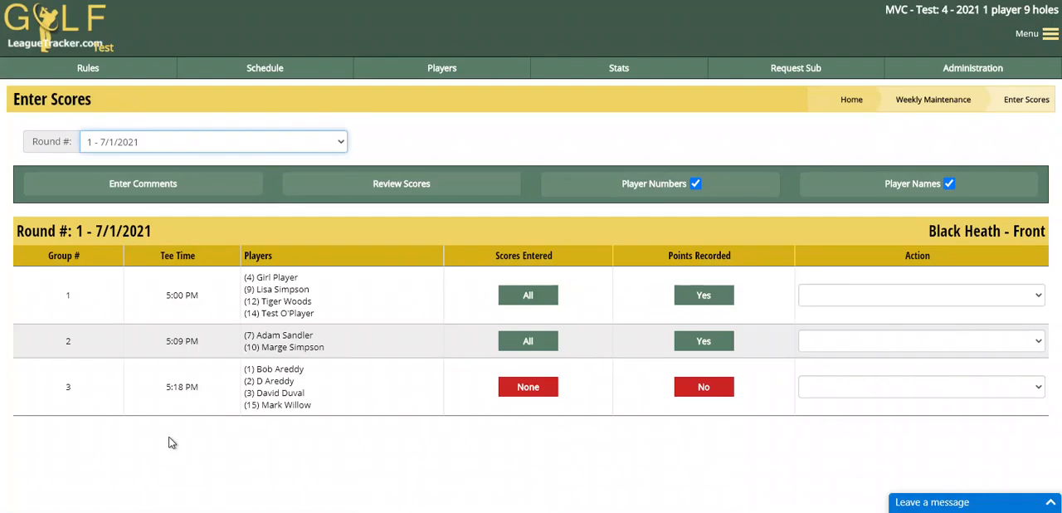
Step: Open the round 1 league standings and examine the net skins entry and highlighted skins of group 2's first player
click(604, 70)
click(55, 191)
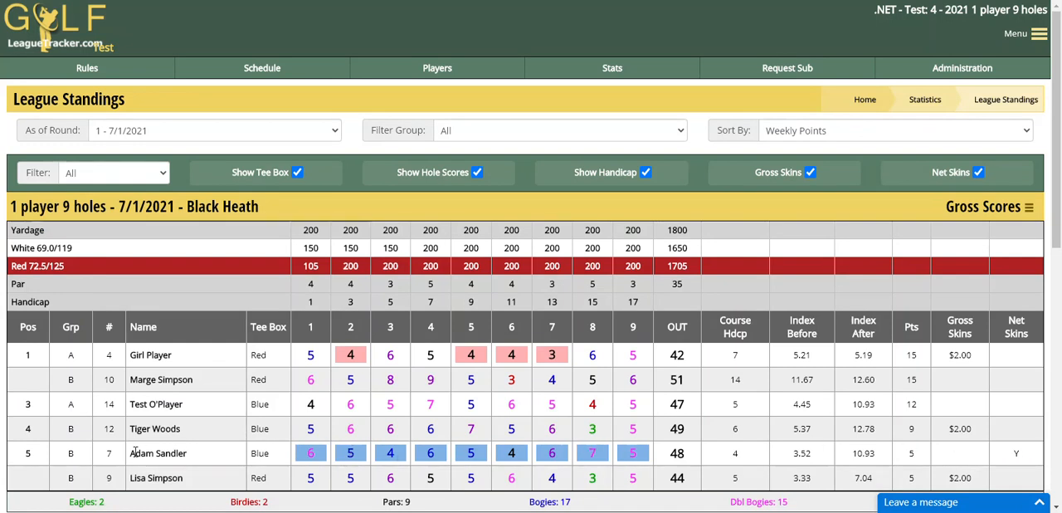
double_click(1018, 454)
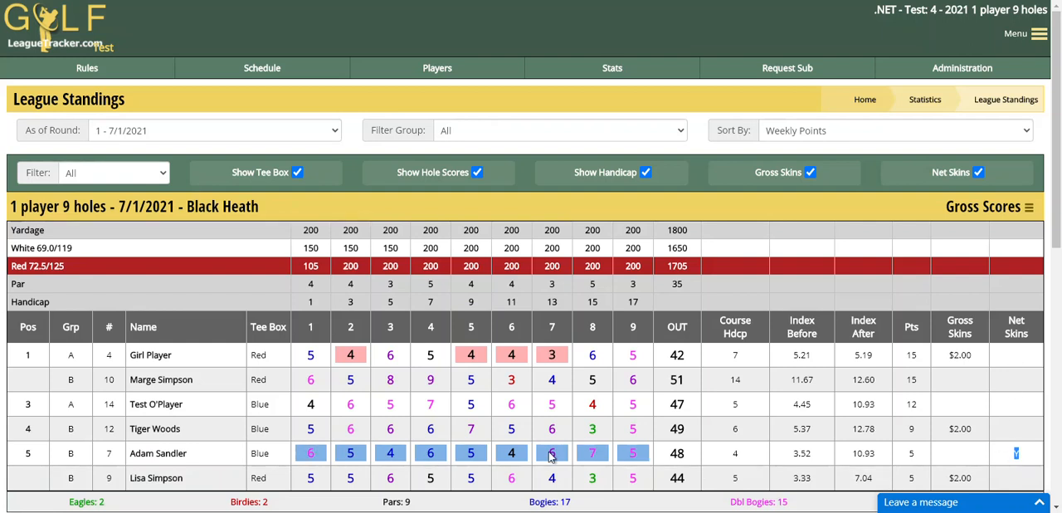
scroll(730, 365, down, 2)
scroll(742, 356, up, 2)
Step: Return to the weekly administration's score entry and select round 1 - 7/1/2021
click(969, 71)
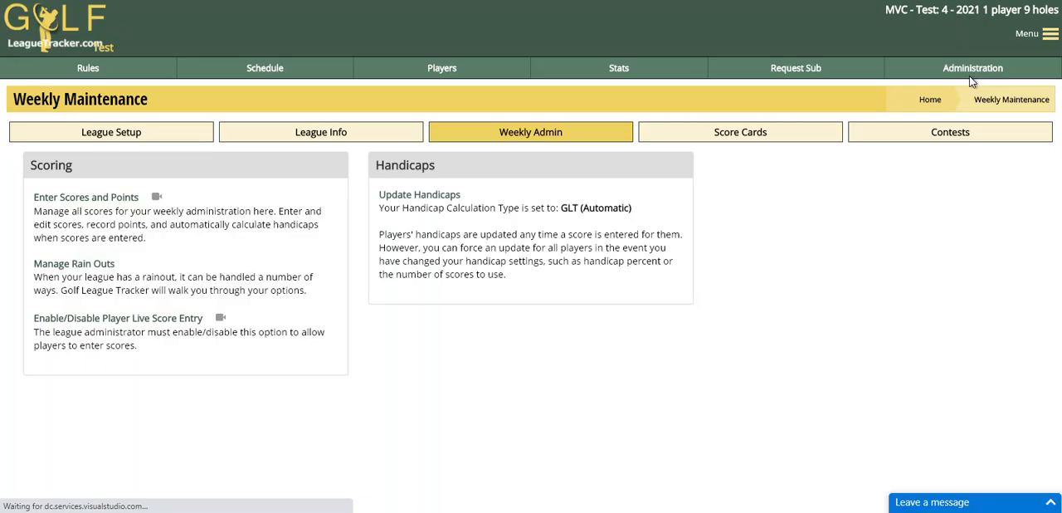
click(85, 198)
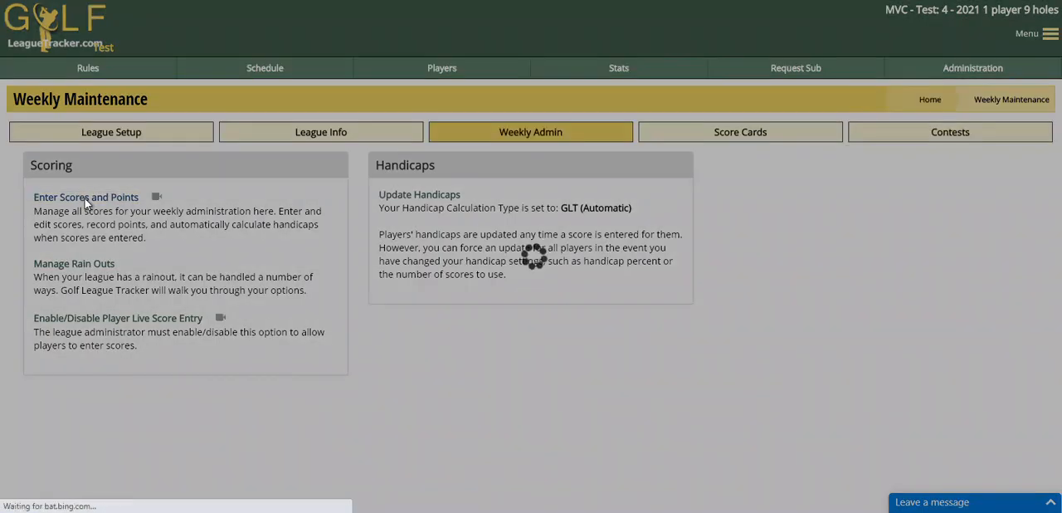
click(110, 147)
click(113, 164)
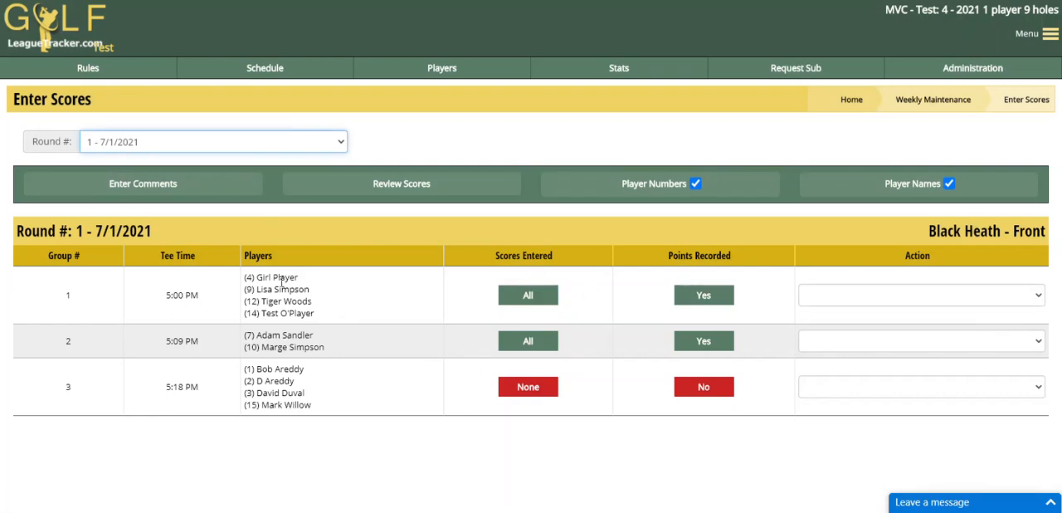
Step: Replace the "help me" line in the round 1 comments with "my comments go here" and save the comments
click(128, 189)
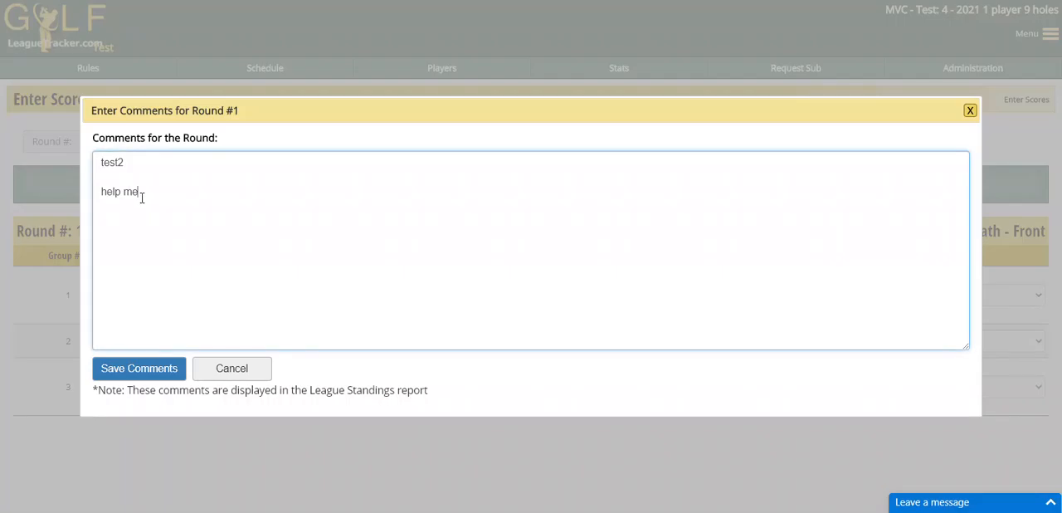
drag(142, 197, 62, 184)
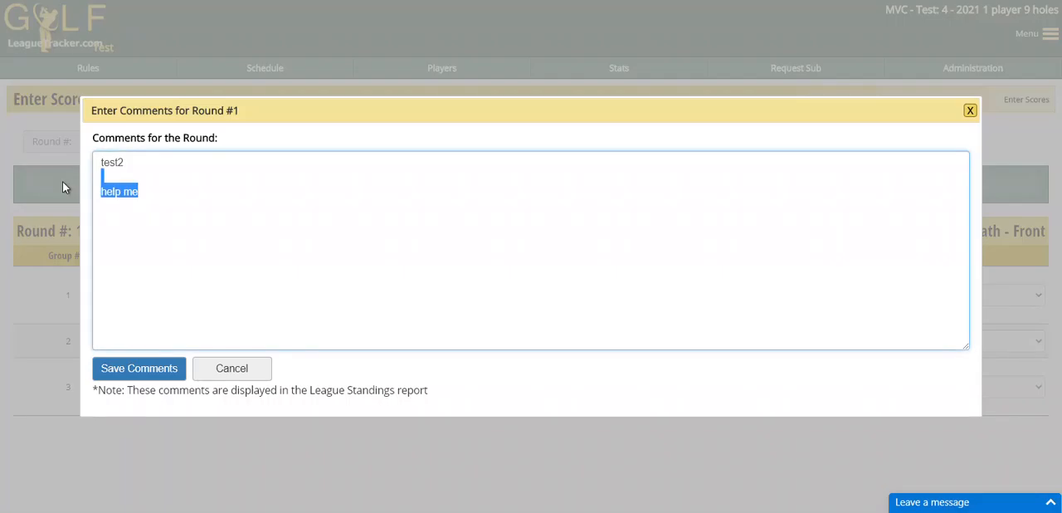
key(BackSpace)
text(my co)
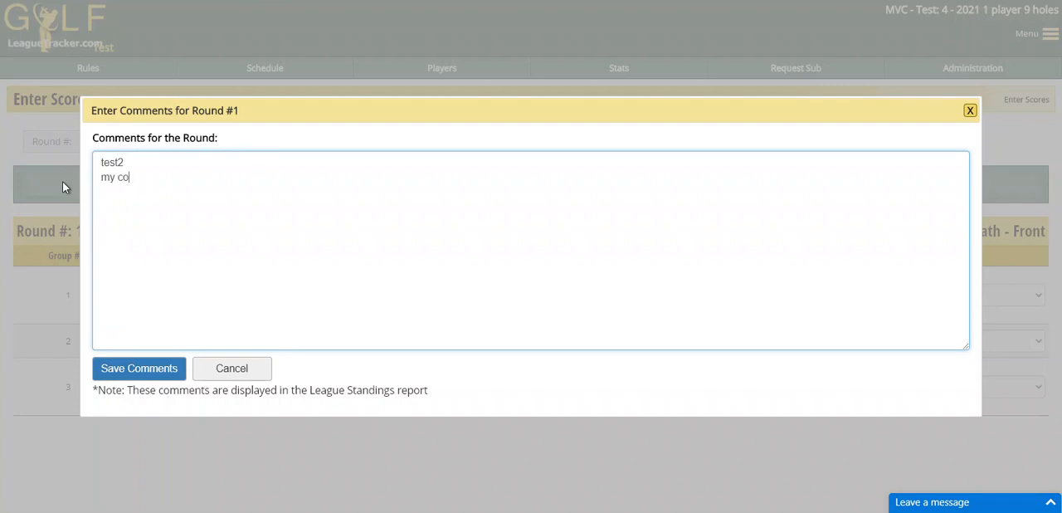
text(mments go here)
click(118, 373)
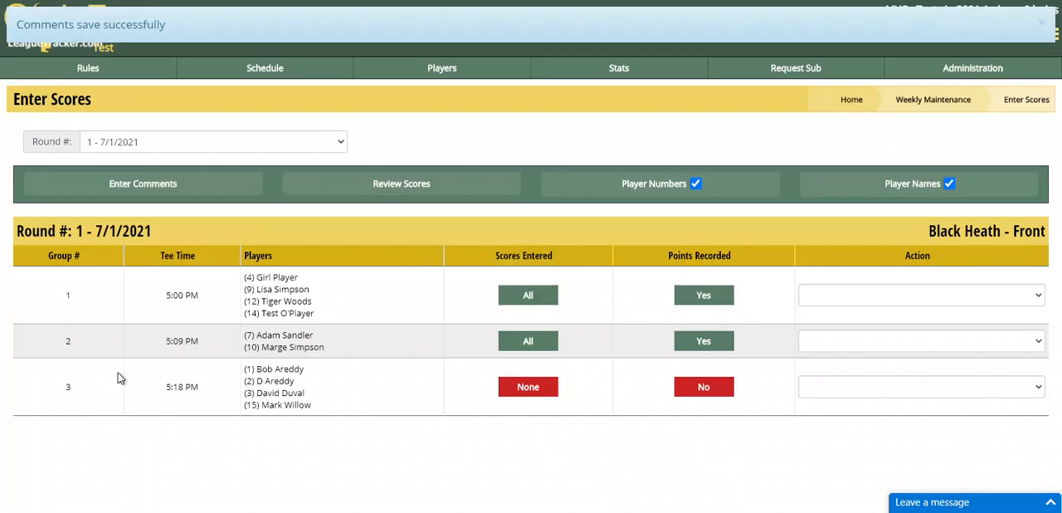
Step: Review the round 1 scores with the hole-by-hole details switched on, and close the review
click(395, 189)
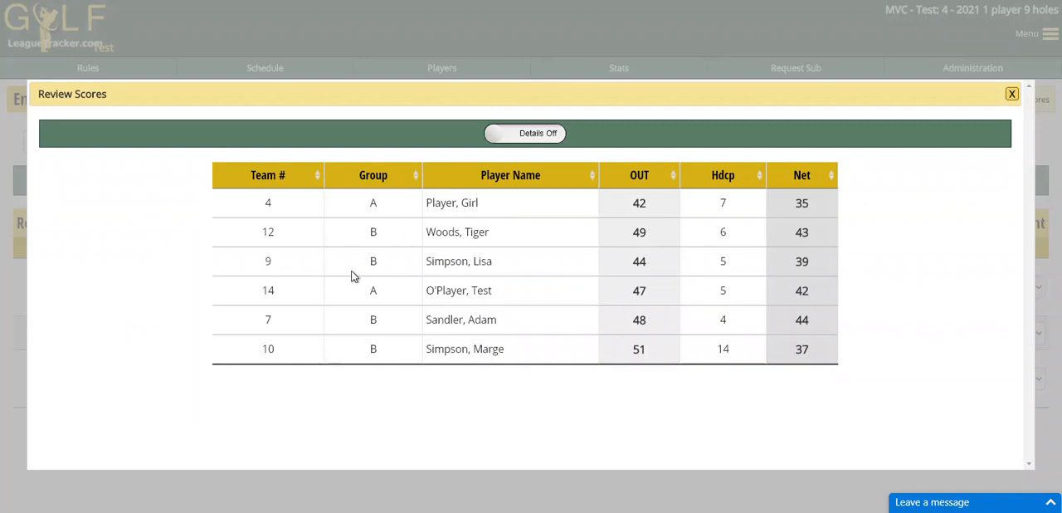
click(531, 139)
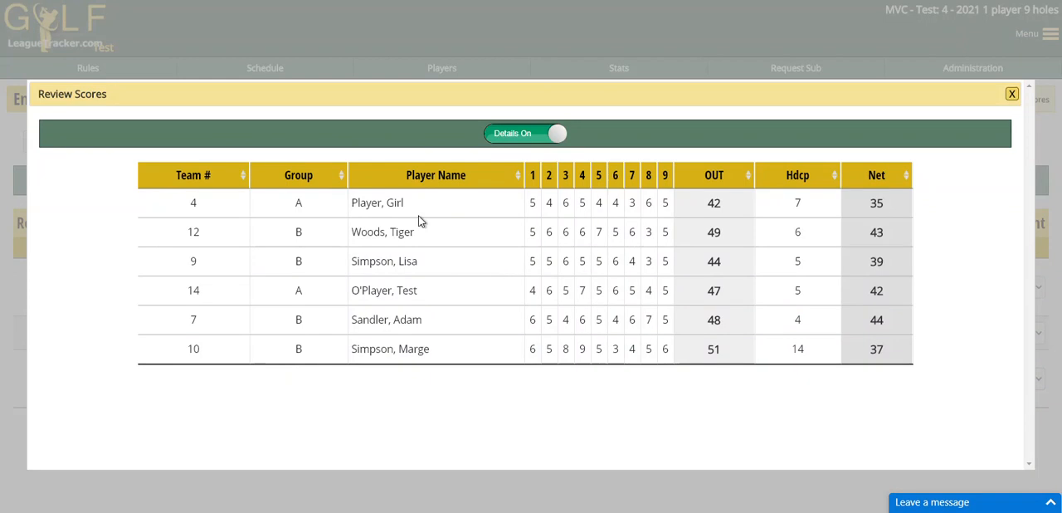
click(1013, 94)
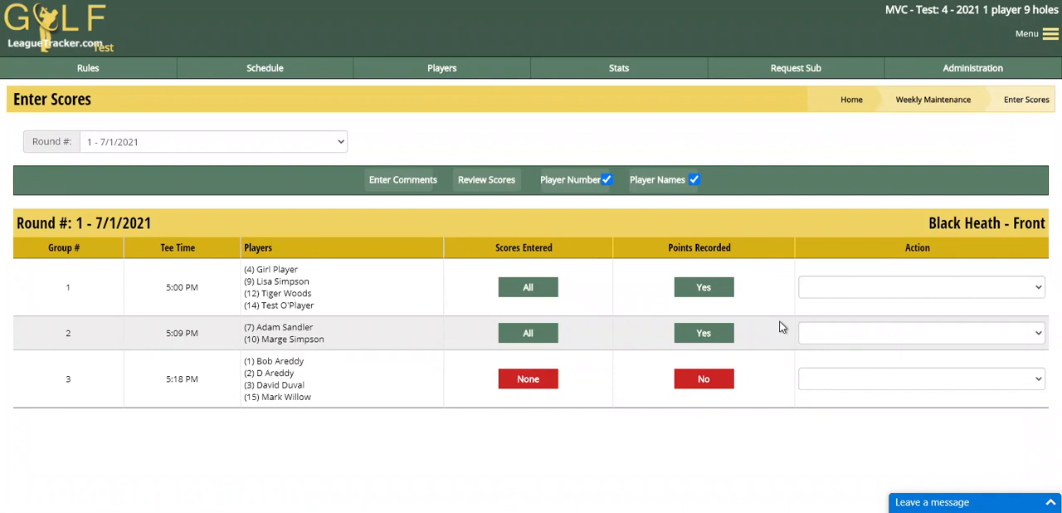
click(853, 286)
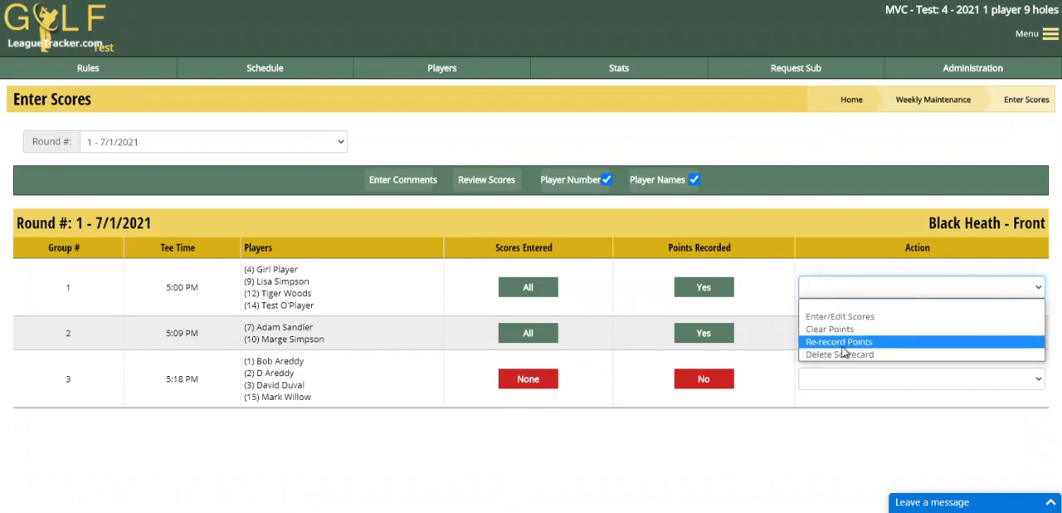
click(743, 459)
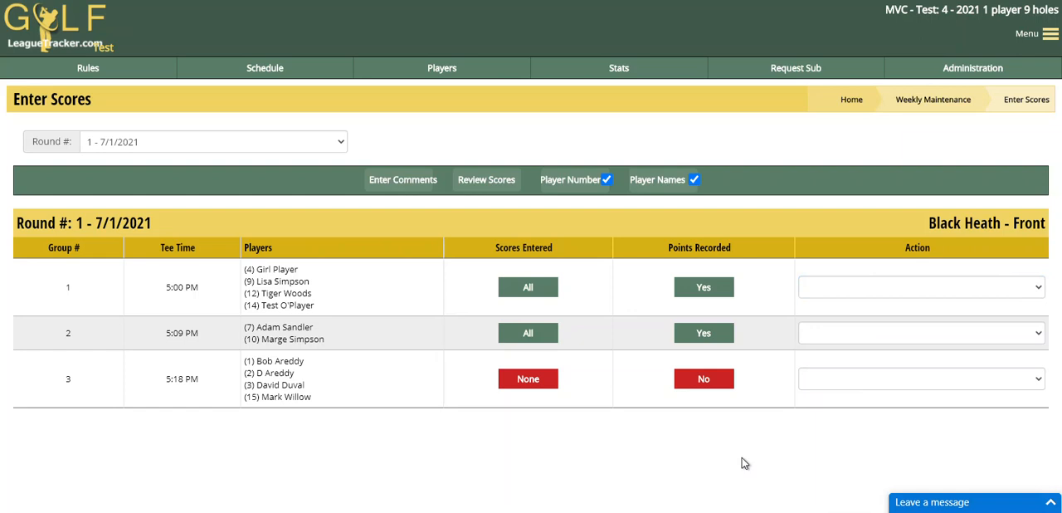
click(837, 380)
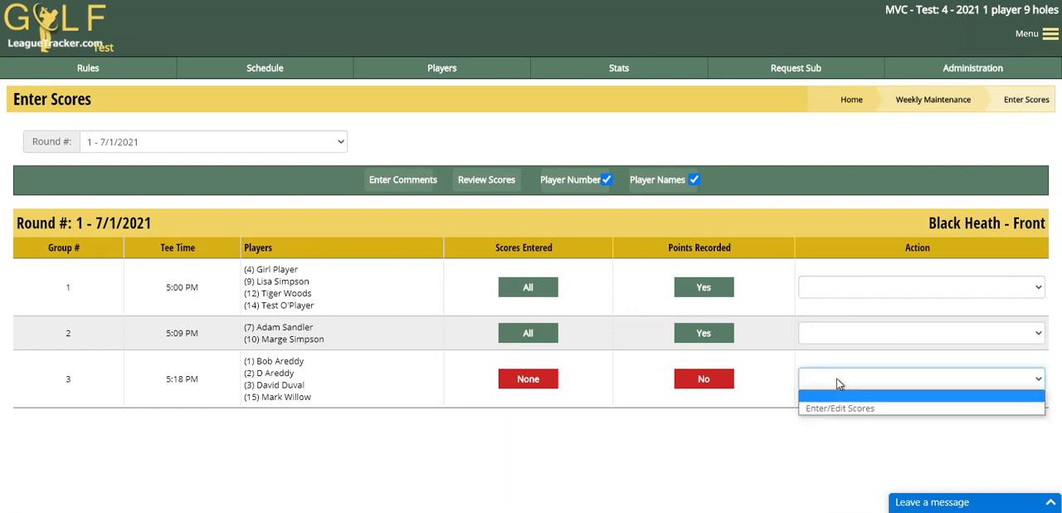
Step: Re-record the points for group 1 of round 1, keeping the listed point values
click(839, 289)
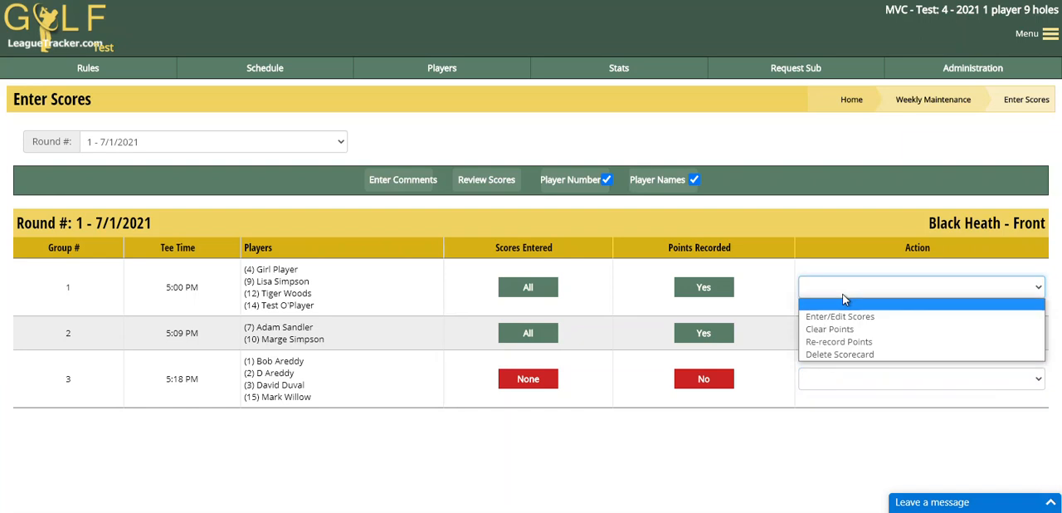
click(833, 342)
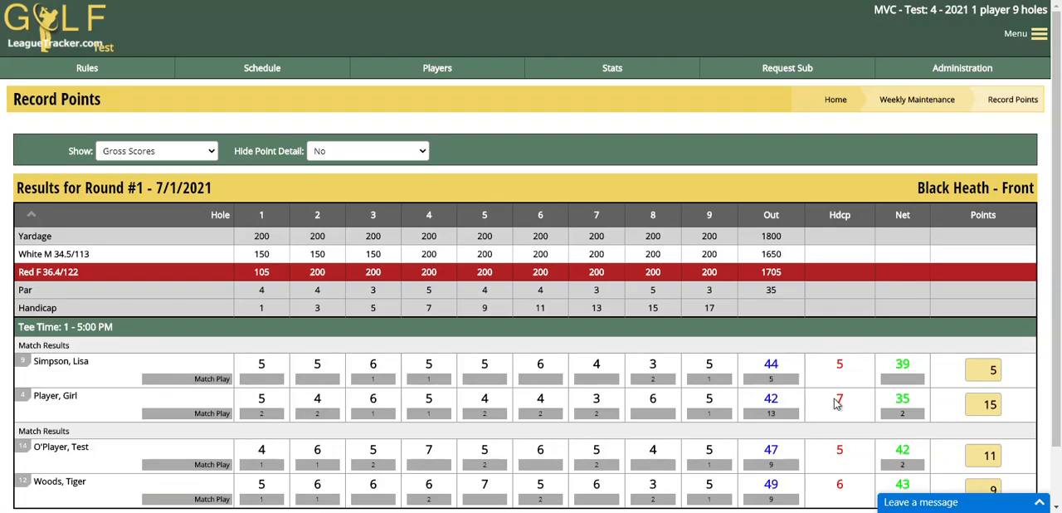
scroll(827, 382, down, 1)
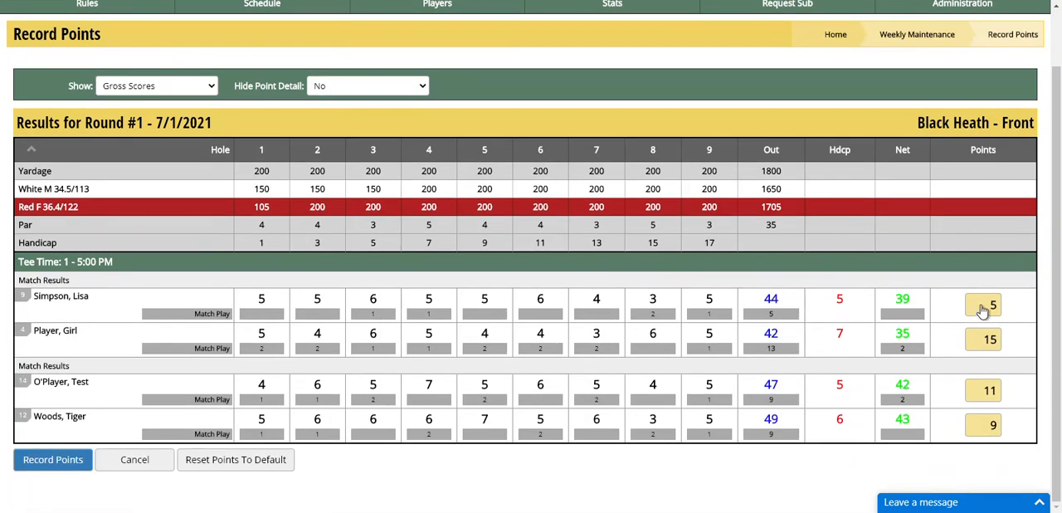
click(42, 460)
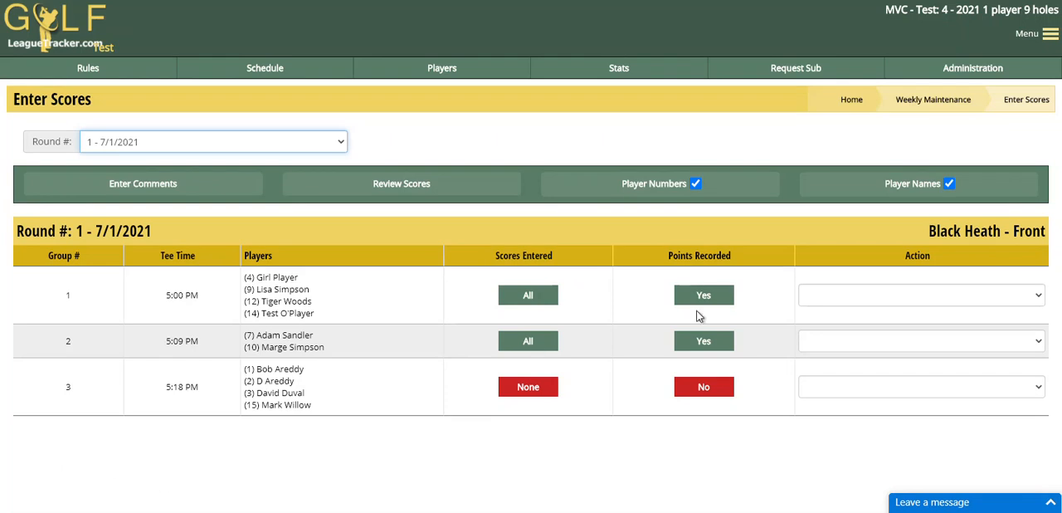
Step: Open group 3's scorecard and replace the first match's second player with the substitute "1, 1 (sub)" on the Red (F) 36.4/122 tee box
click(849, 392)
click(839, 419)
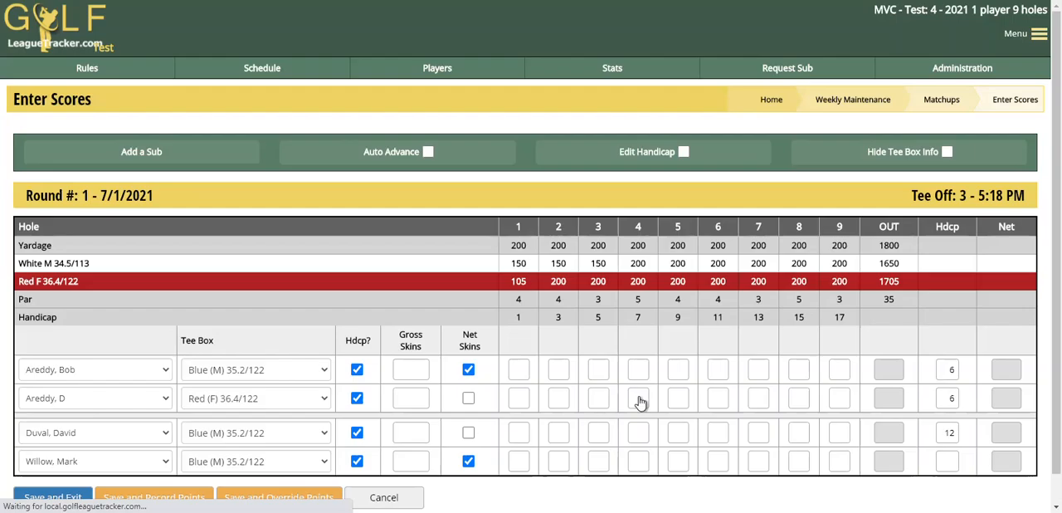
scroll(391, 290, down, 1)
click(47, 398)
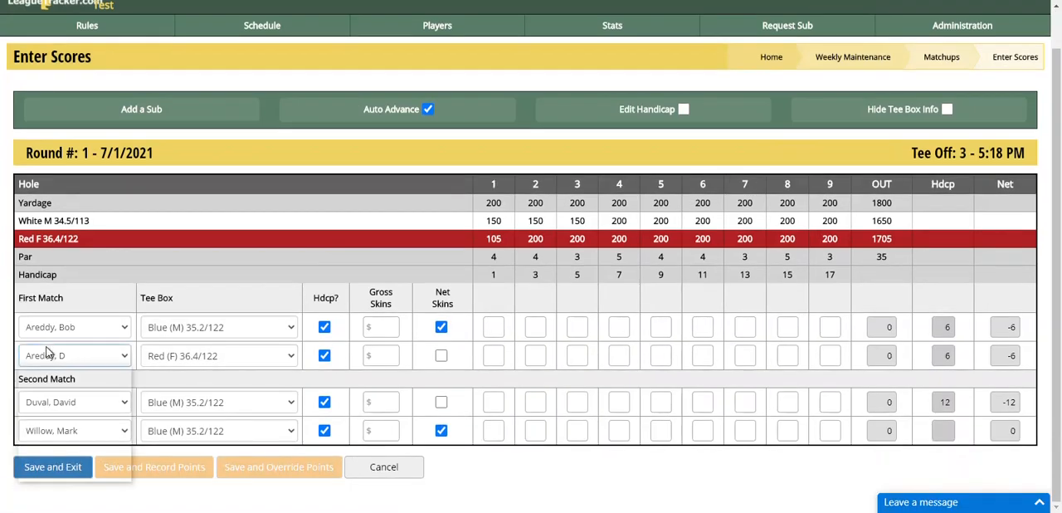
click(52, 437)
click(552, 335)
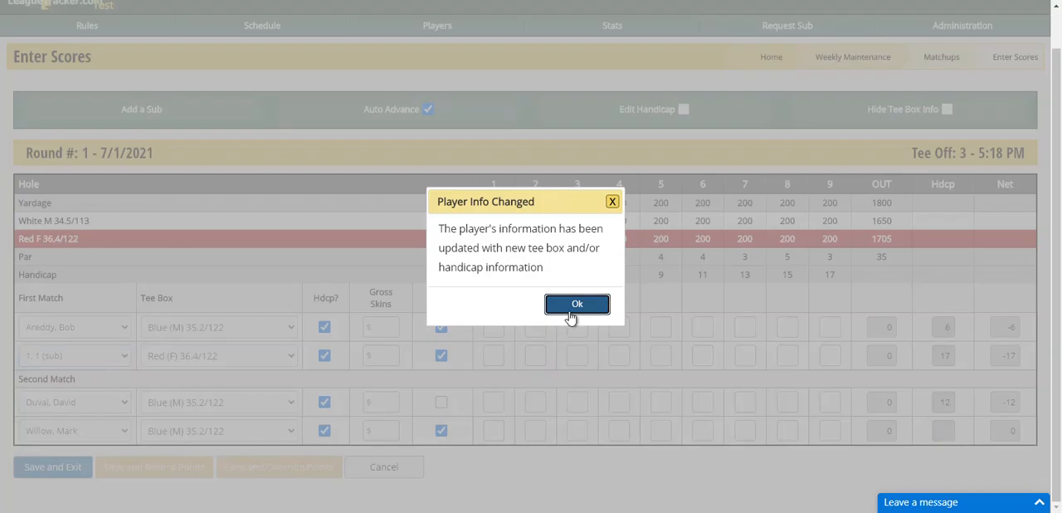
click(571, 314)
click(211, 361)
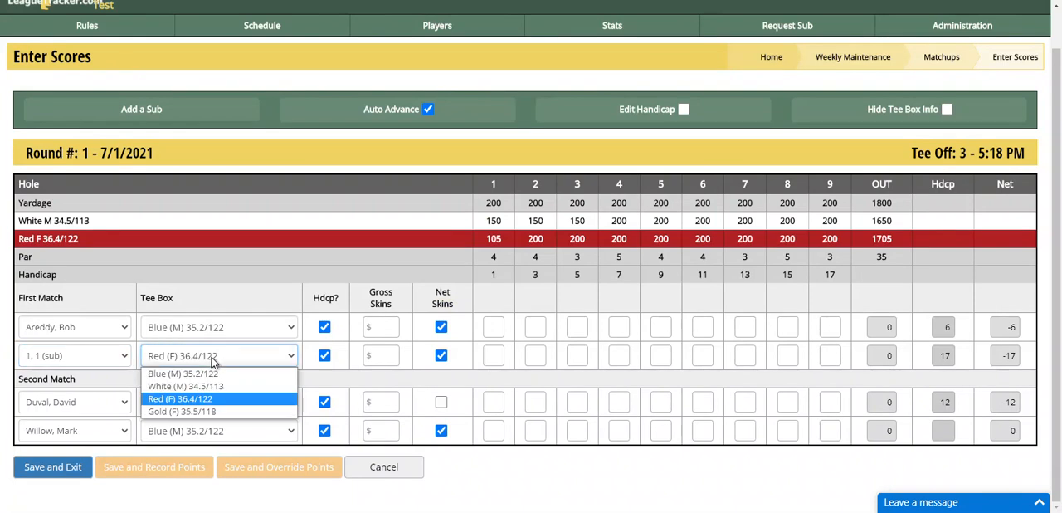
click(182, 399)
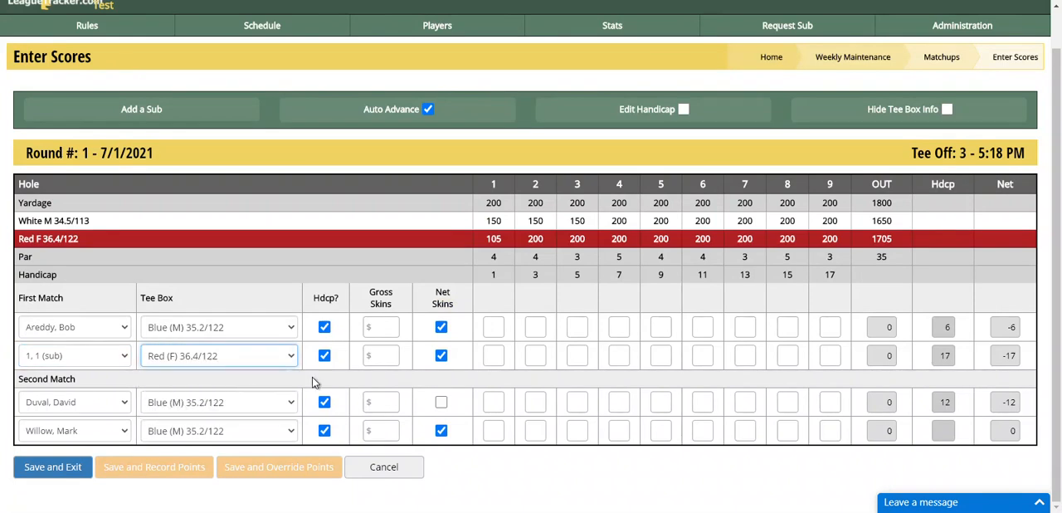
Step: Enter the first match's hole scores as 5-6-7-5-6-5-4-6-5 for the first player and 5-6-5-9-5-5-4-5-6 for the substitute
click(494, 328)
text(567565465)
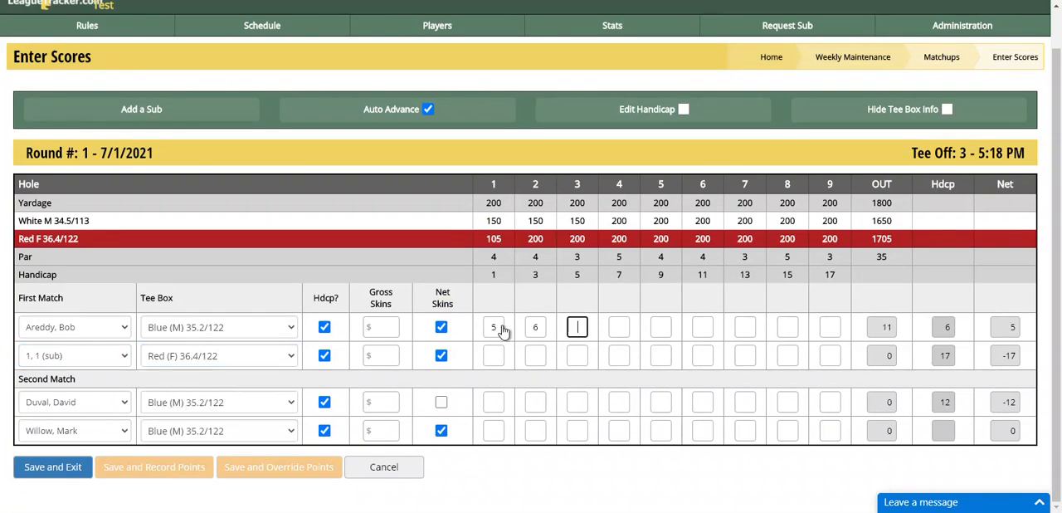
key(Tab)
key(Tab)
key(Tab)
key(Tab)
key(Tab)
key(Tab)
text(5 6 5 9 5 5 4 5 6)
Step: Enter the hole scores of the second match's first player as 4-5-6-3-5-5-6-5-4
key(Tab)
key(Tab)
key(Tab)
key(Tab)
key(Tab)
Step: Enter the hole scores of the second match's second player as 6-5-7-5-6-5-4-5-6, and save group 3's scorecard with its points recorded
key(Tab)
text(456356554)
key(Tab)
key(Tab)
key(Tab)
key(Tab)
key(Tab)
key(Tab)
text(657565456)
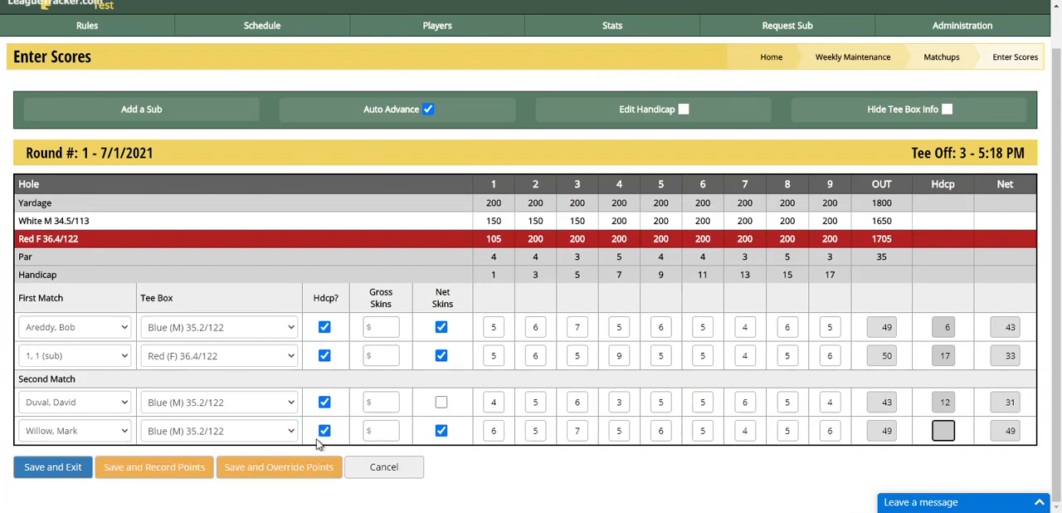
click(150, 468)
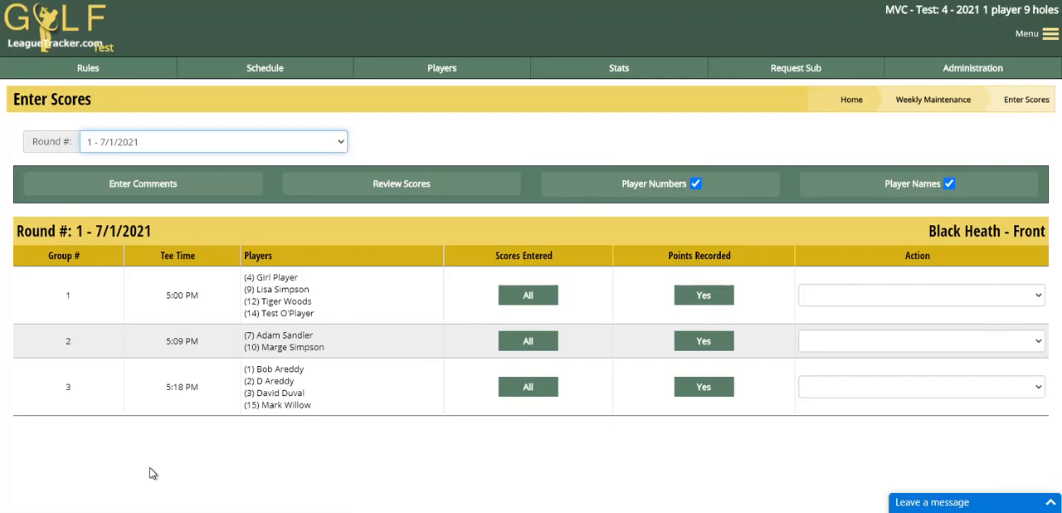
click(832, 390)
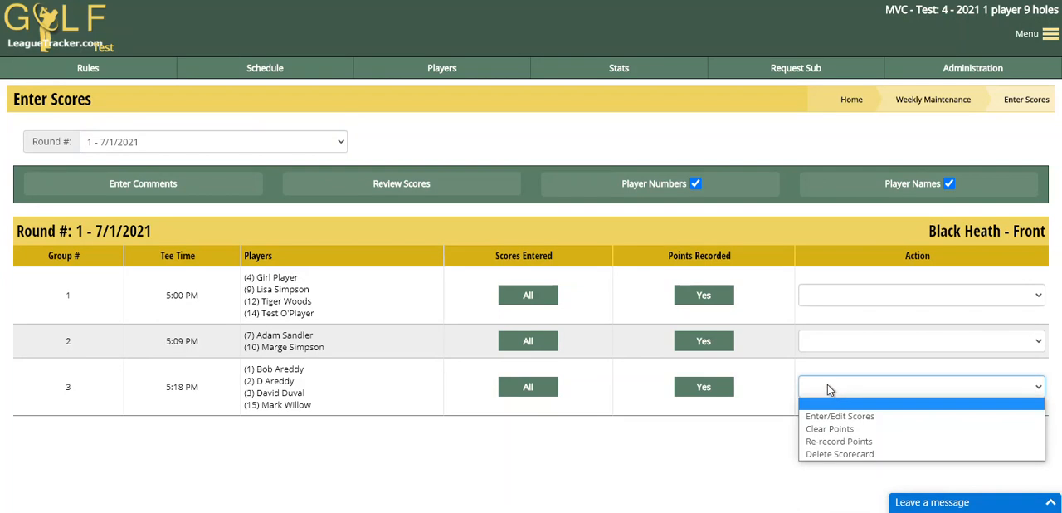
click(563, 80)
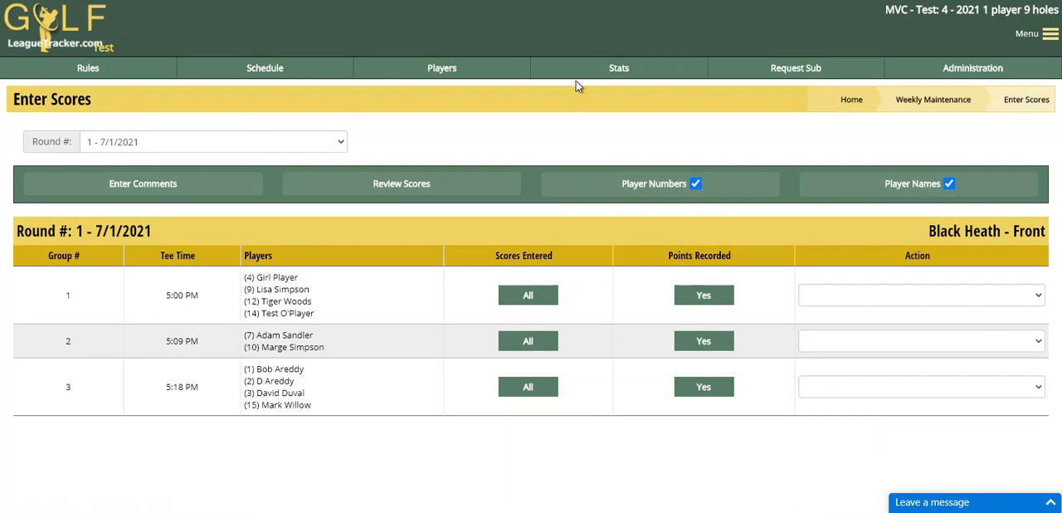
Step: Open the round 1 league standings and examine all groups' scores, handicaps, points and skins, including the substitute's row and the skins legend
click(574, 73)
click(45, 195)
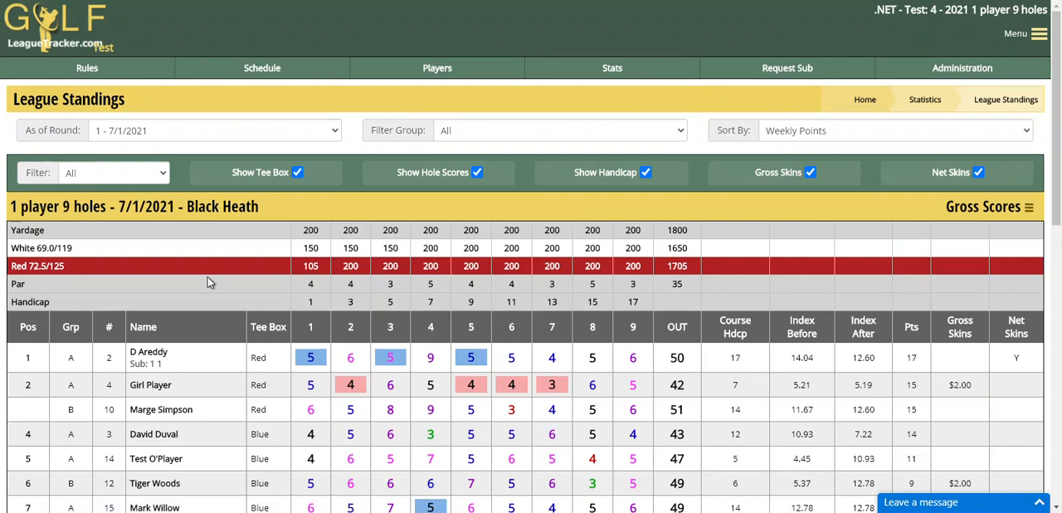
scroll(207, 282, down, 2)
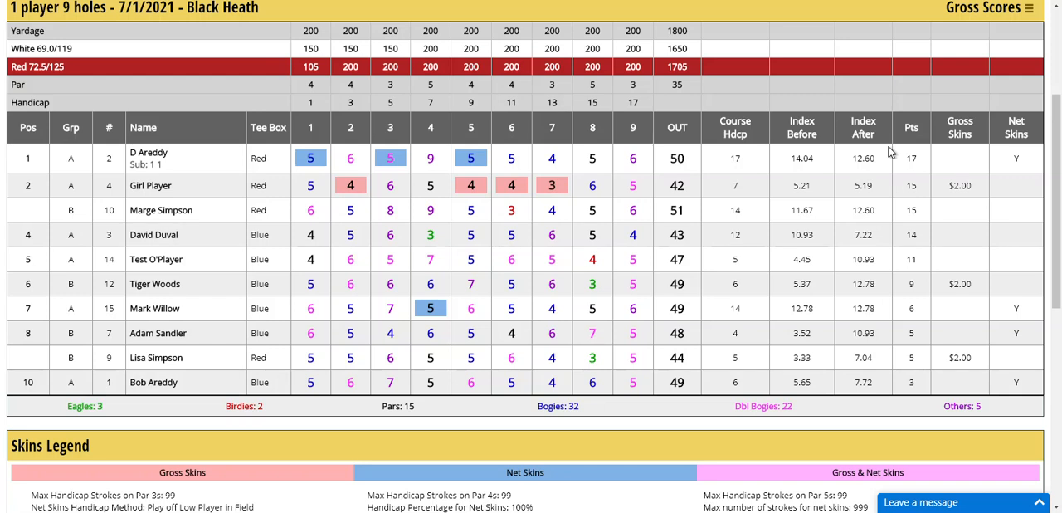
scroll(755, 236, up, 2)
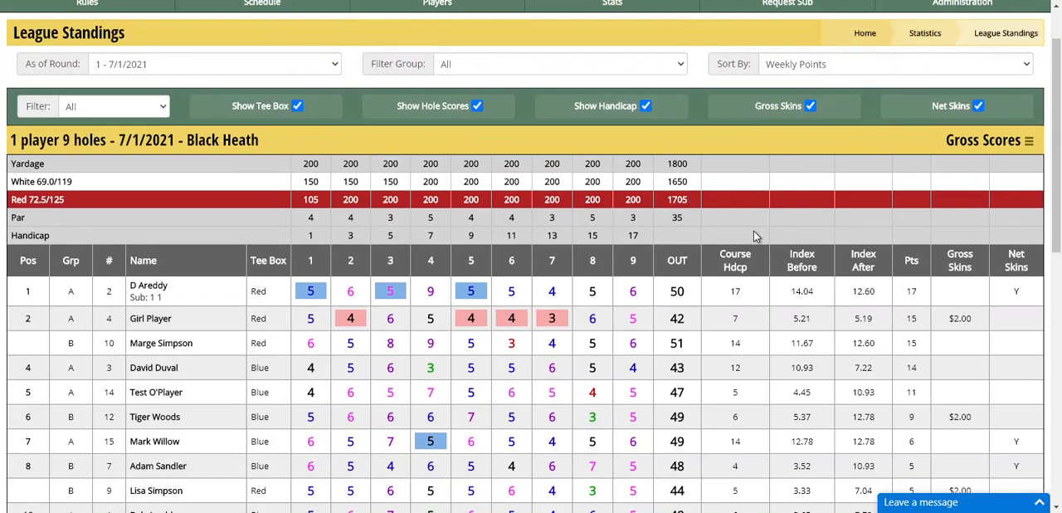
scroll(753, 237, up, 1)
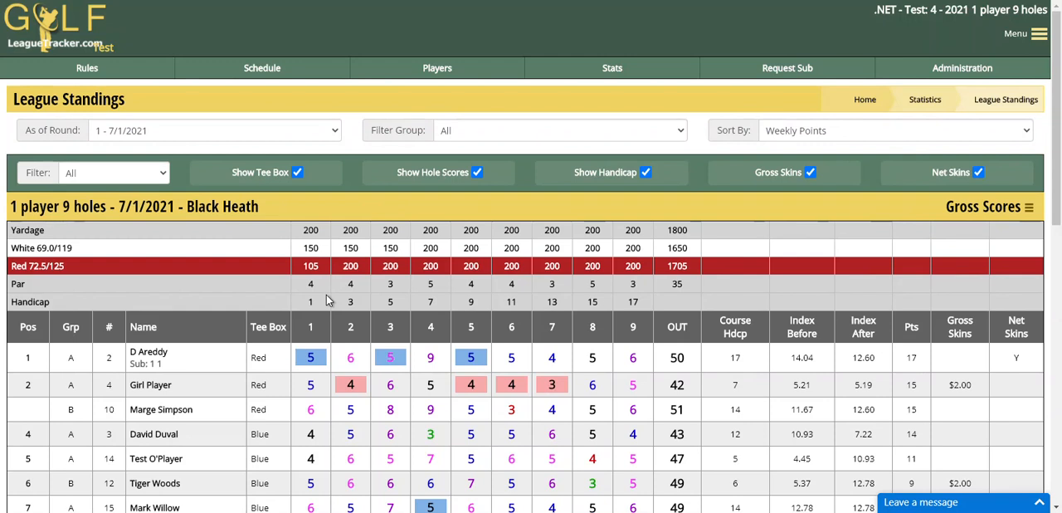